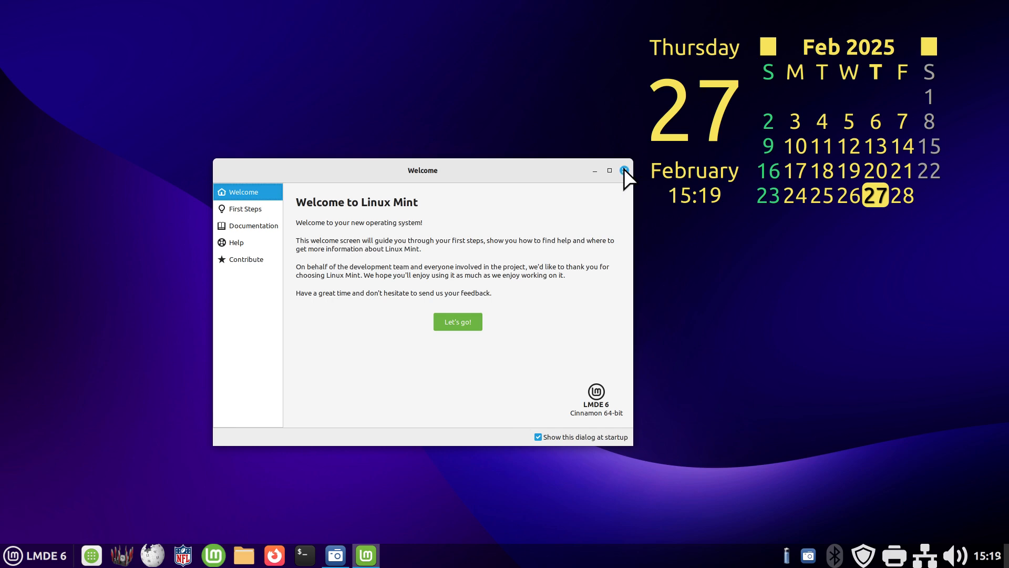
- Dismiss the welcome window and check the configured printers in System Settings, closing both settings windows when done
{"action": "left_click", "coordinate": [624, 170]}
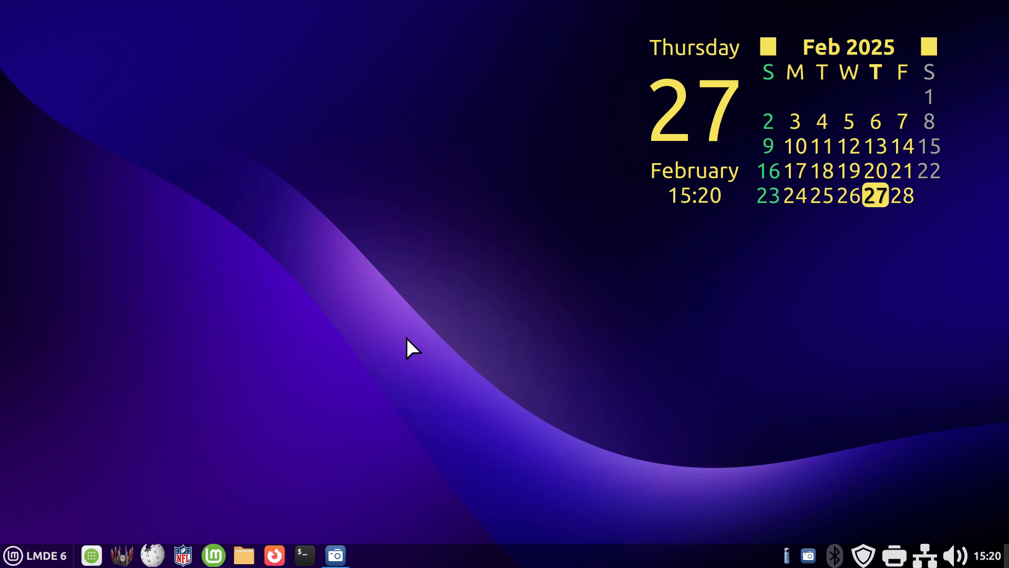
{"action": "right_click", "coordinate": [482, 556]}
{"action": "left_click", "coordinate": [497, 529]}
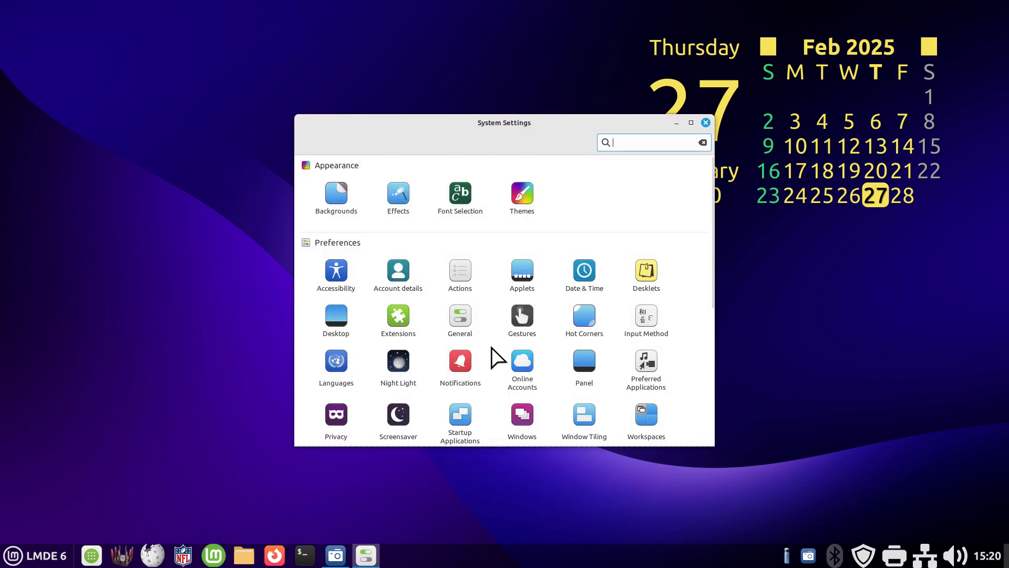
{"action": "scroll", "coordinate": [496, 349], "scroll_direction": "down", "scroll_amount": 5}
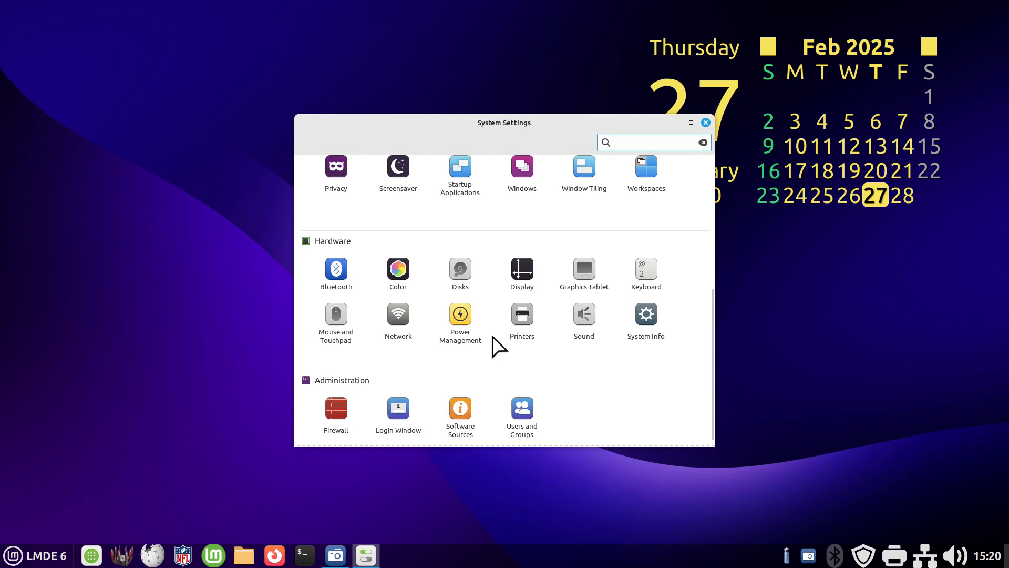
{"action": "left_click", "coordinate": [523, 314]}
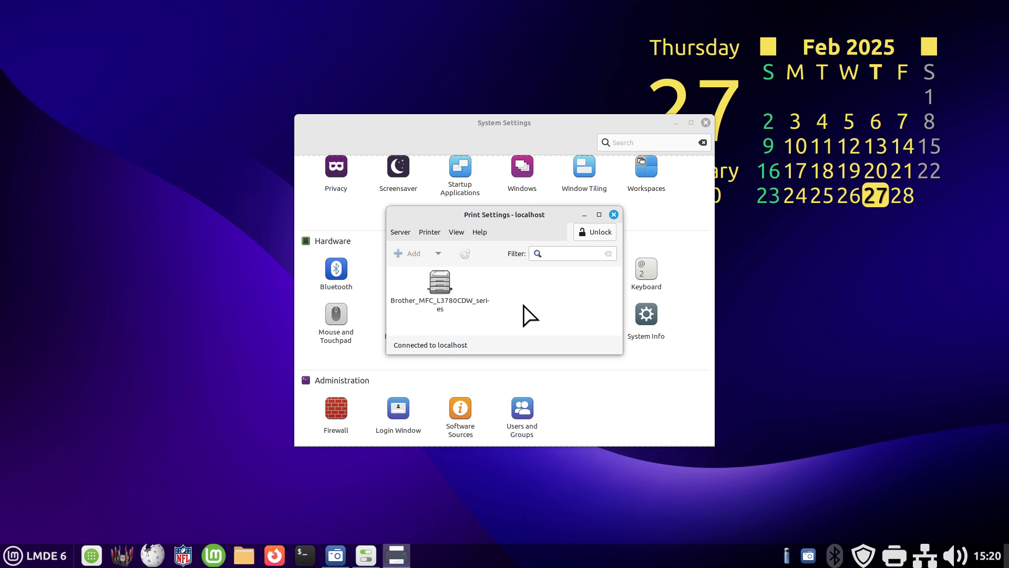
{"action": "left_click_drag", "start_coordinate": [526, 213], "coordinate": [425, 314]}
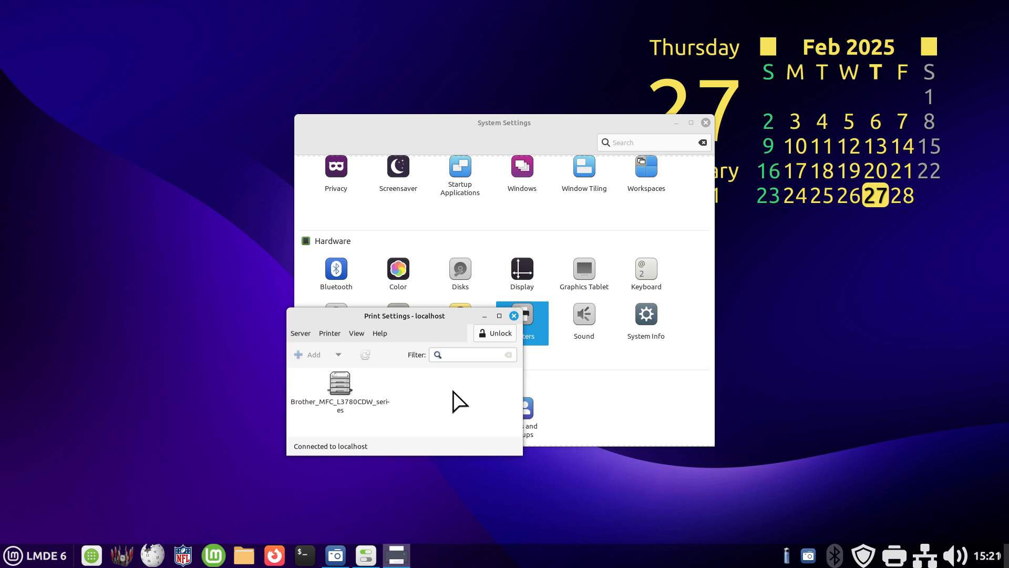
{"action": "left_click", "coordinate": [514, 316]}
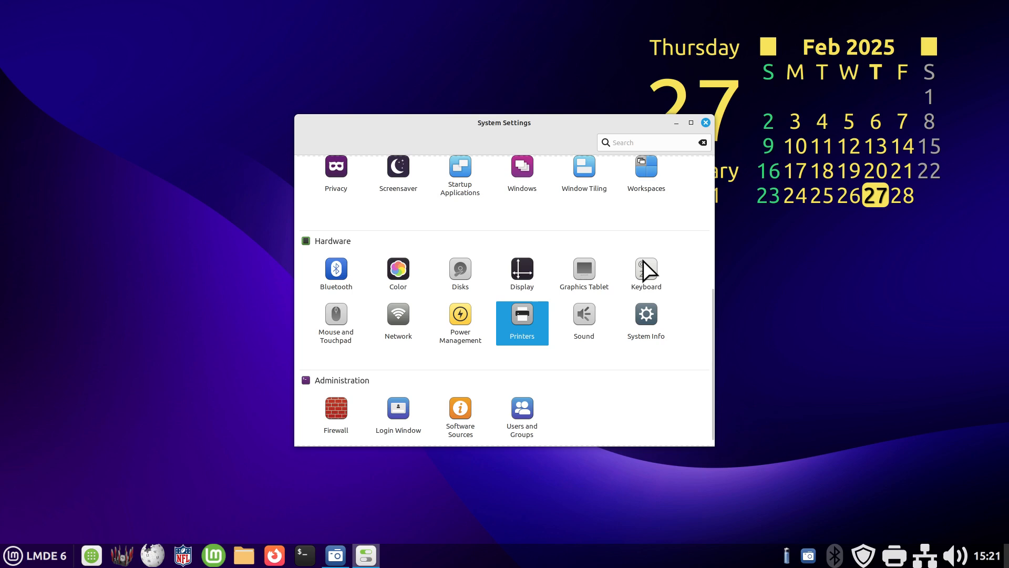
{"action": "left_click", "coordinate": [706, 123]}
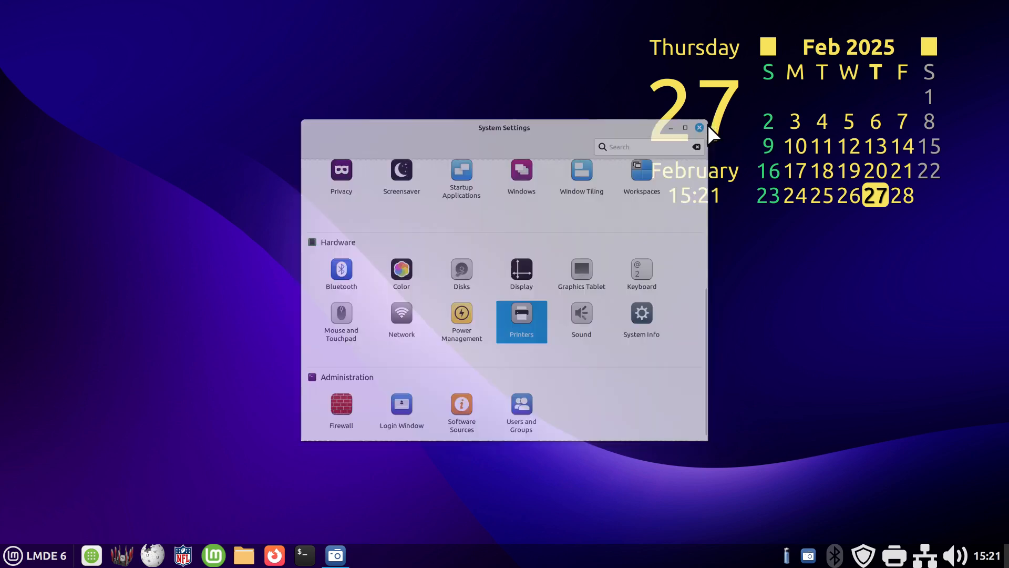
- Find and launch Document Scanner, place its window nearer the desktop's centre, and scan the first page
{"action": "left_click", "coordinate": [32, 558]}
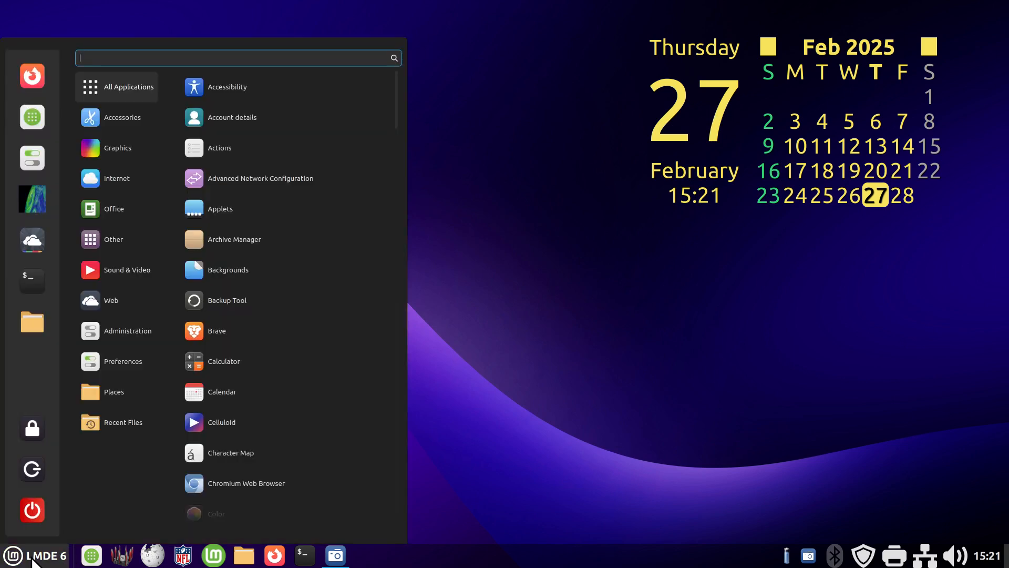
{"action": "type", "text": "sd"}
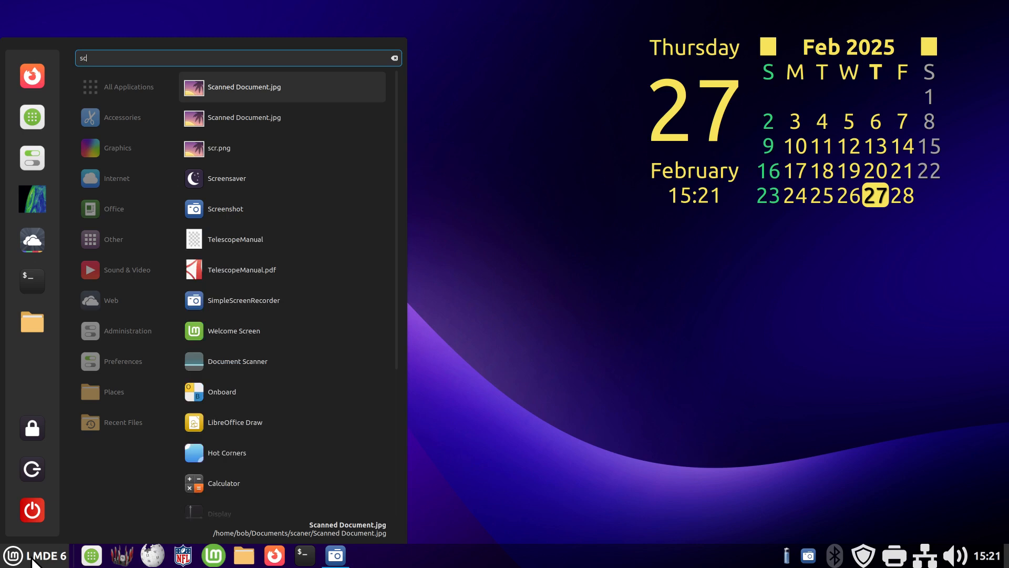
{"action": "type", "text": "a"}
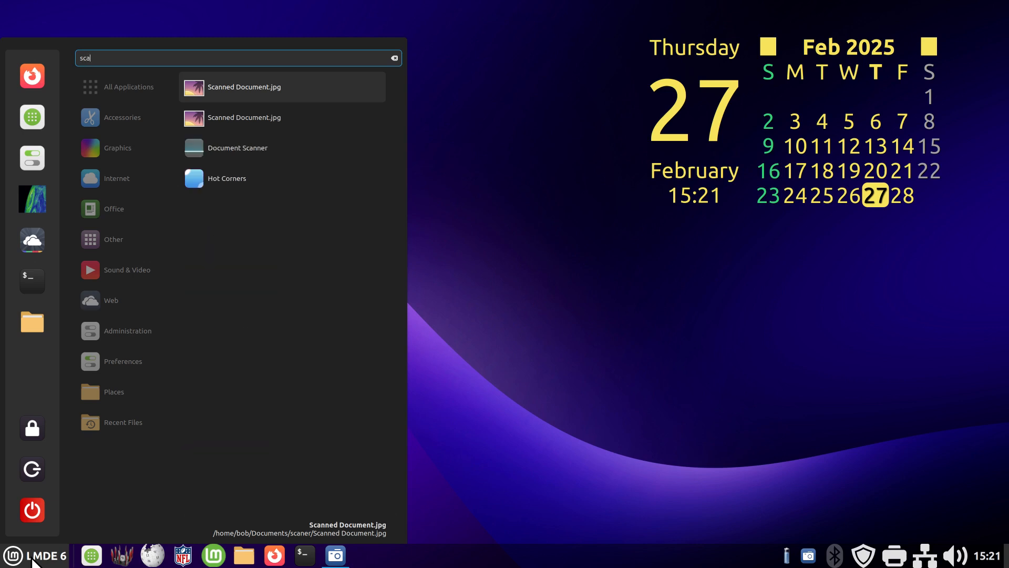
{"action": "type", "text": "n"}
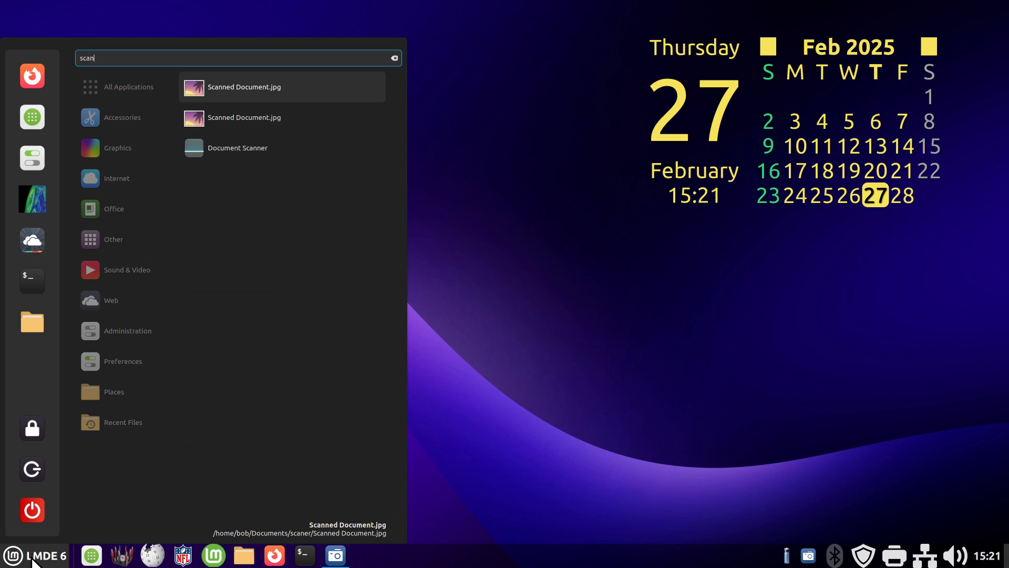
{"action": "left_click", "coordinate": [244, 150]}
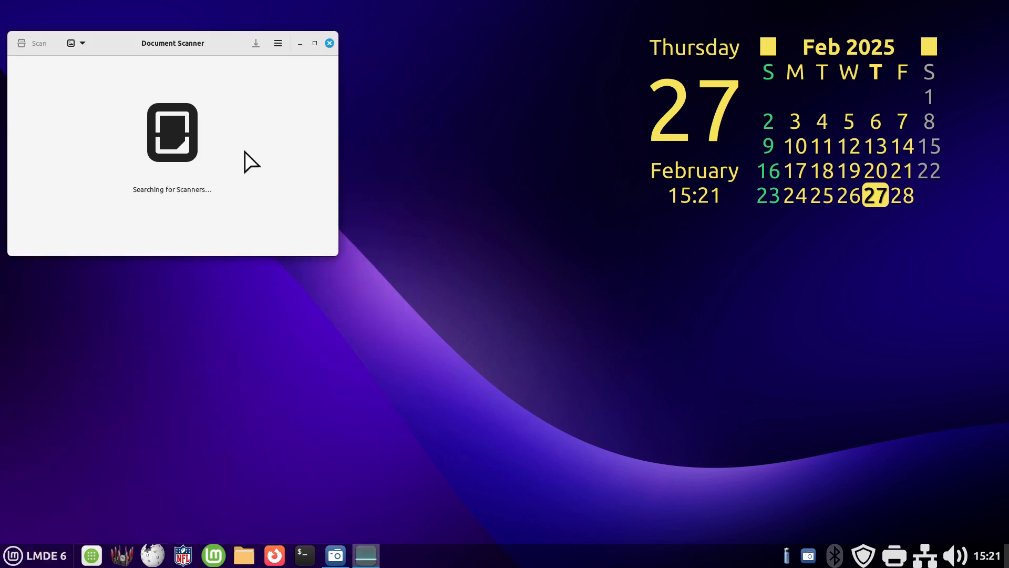
{"action": "left_click_drag", "start_coordinate": [203, 45], "coordinate": [356, 225]}
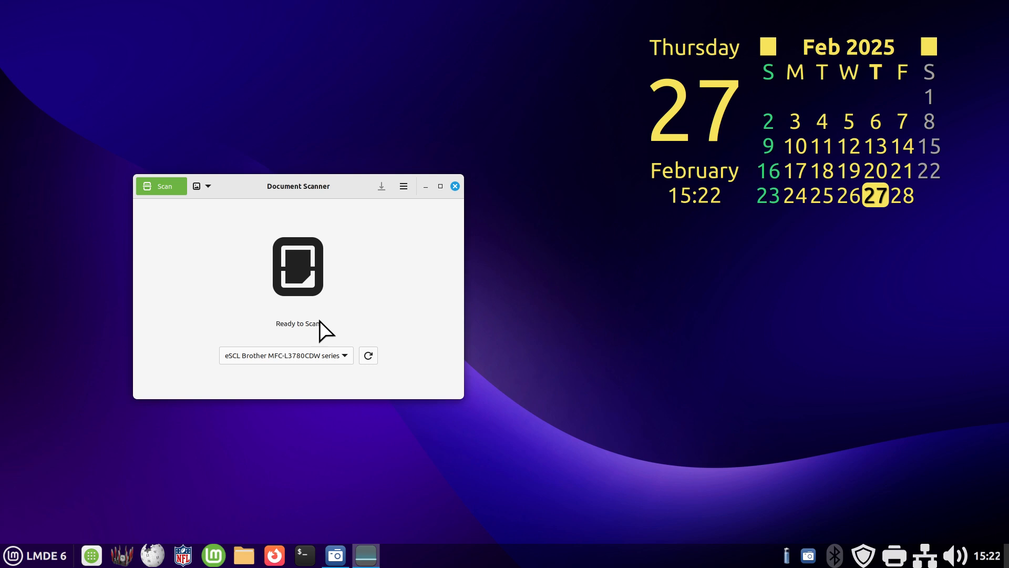
{"action": "left_click", "coordinate": [150, 188]}
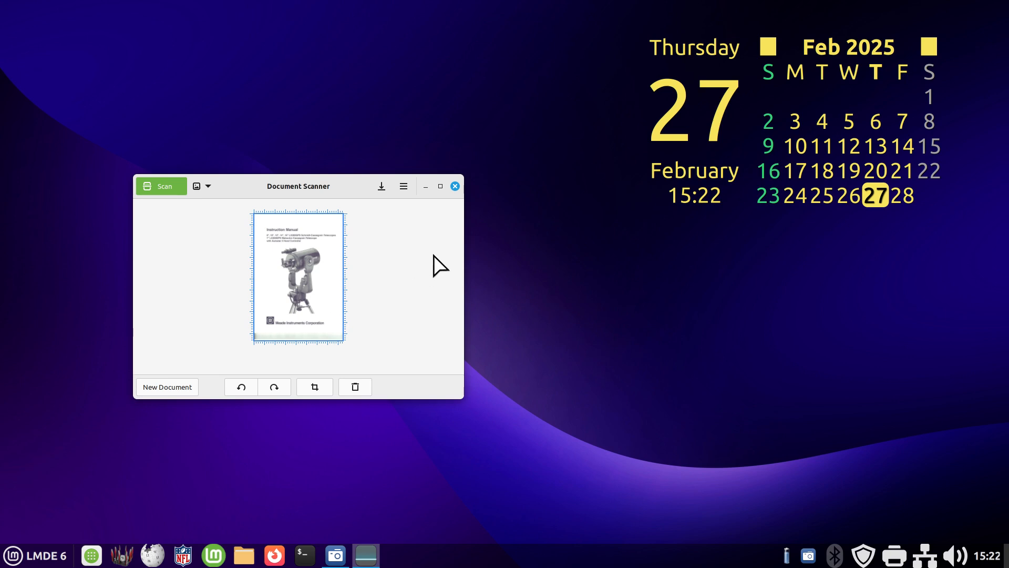
- Review the scanning preferences and the available image resolutions without changing any setting
{"action": "left_click", "coordinate": [208, 187]}
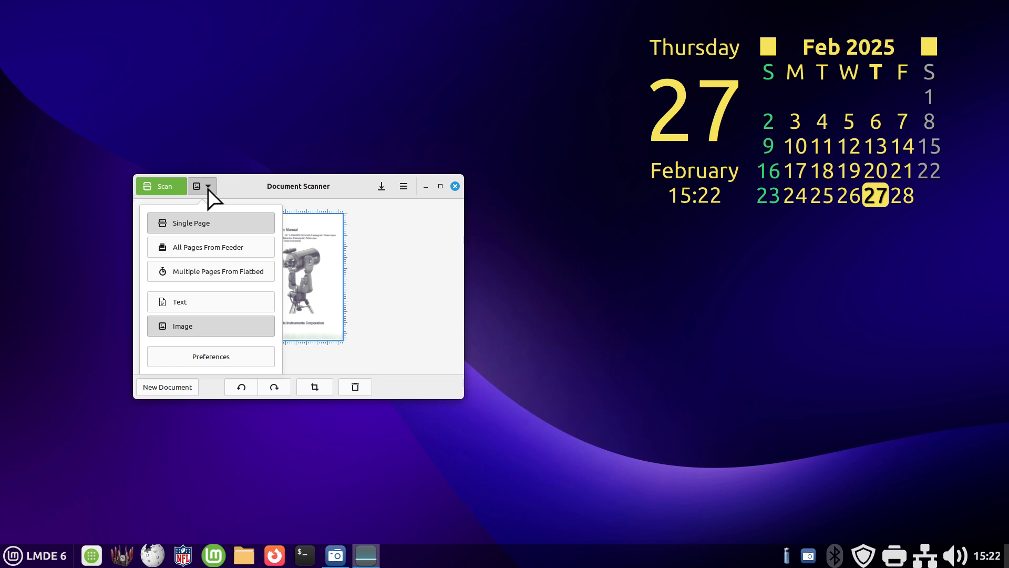
{"action": "left_click", "coordinate": [227, 357]}
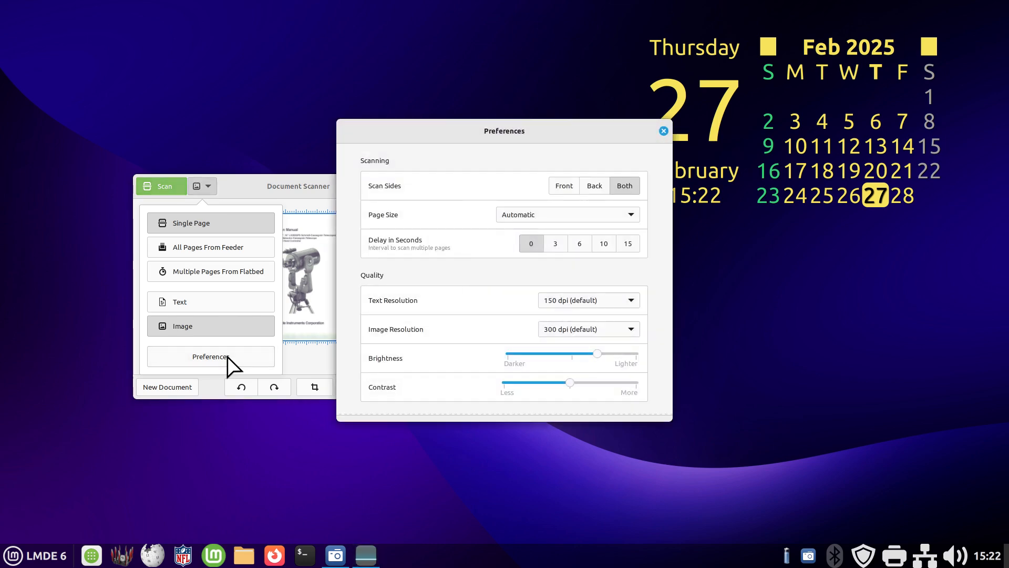
{"action": "left_click_drag", "start_coordinate": [465, 122], "coordinate": [356, 100]}
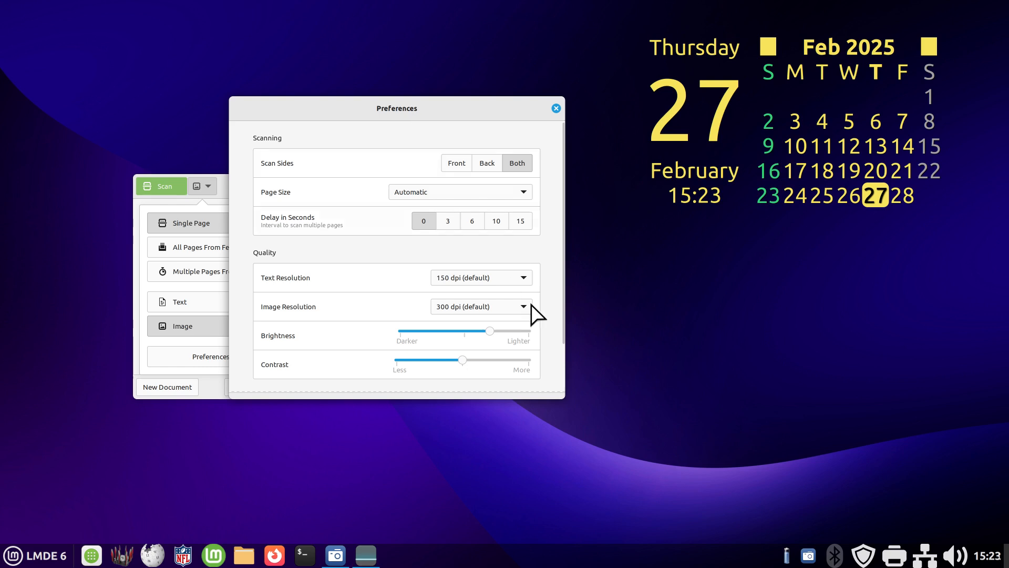
{"action": "scroll", "coordinate": [562, 321], "scroll_direction": "down", "scroll_amount": 1}
{"action": "left_click_drag", "start_coordinate": [563, 326], "coordinate": [566, 366]}
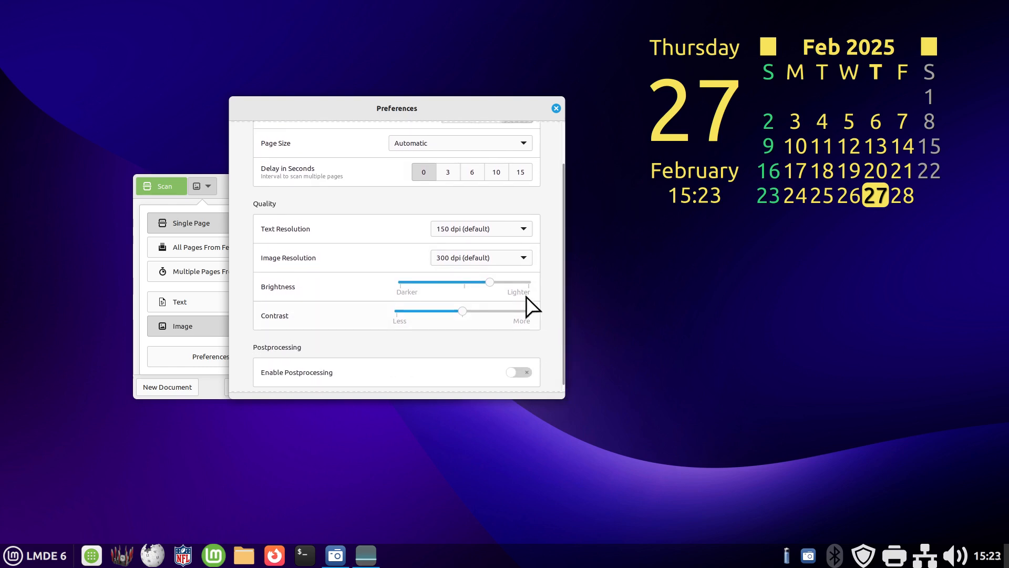
{"action": "left_click", "coordinate": [487, 257]}
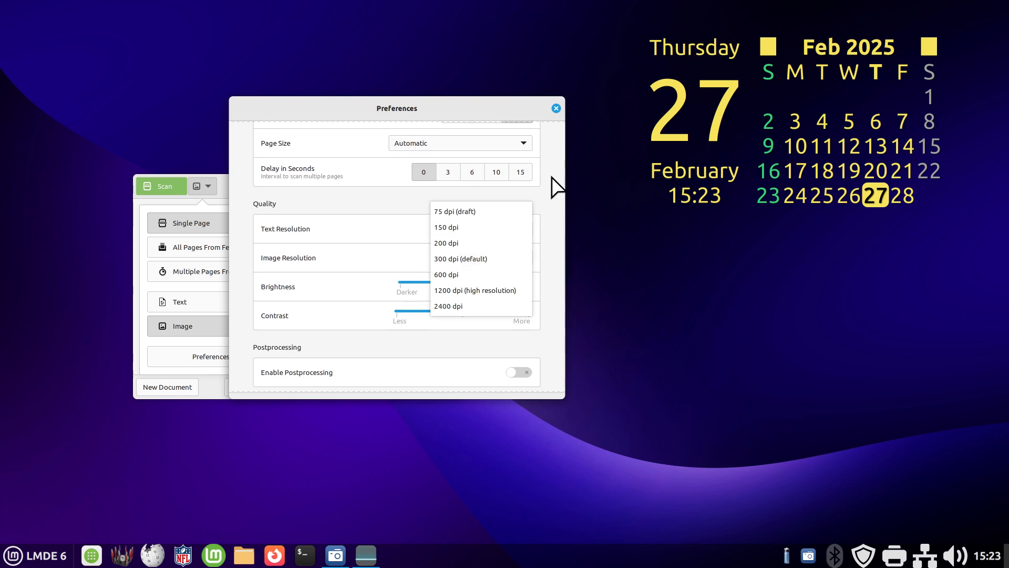
{"action": "left_click", "coordinate": [545, 203]}
{"action": "left_click", "coordinate": [555, 108]}
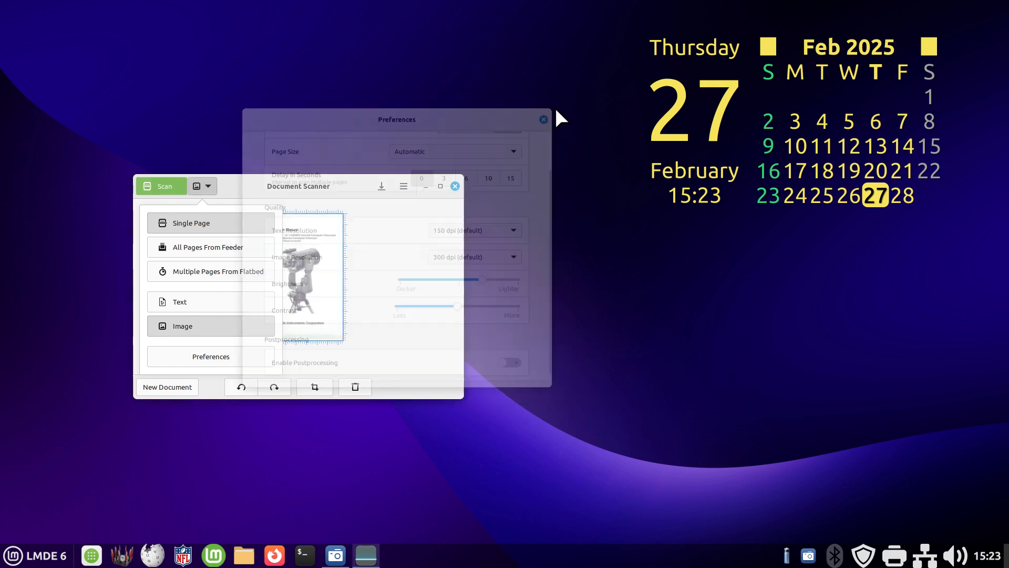
- Check the program's version in the About Document Scanner information and close it
{"action": "left_click", "coordinate": [404, 187]}
{"action": "left_click", "coordinate": [405, 187]}
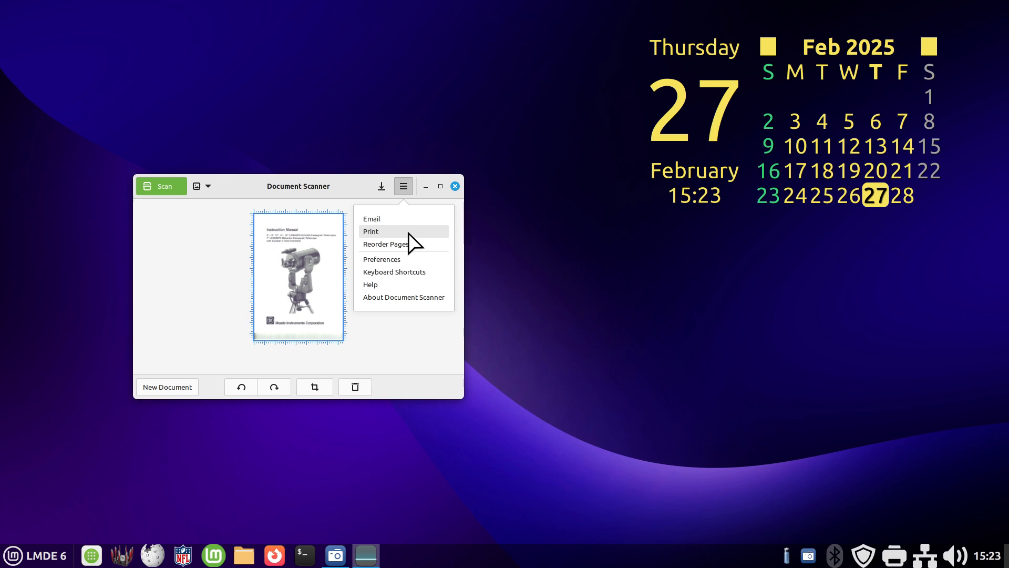
{"action": "left_click", "coordinate": [406, 298]}
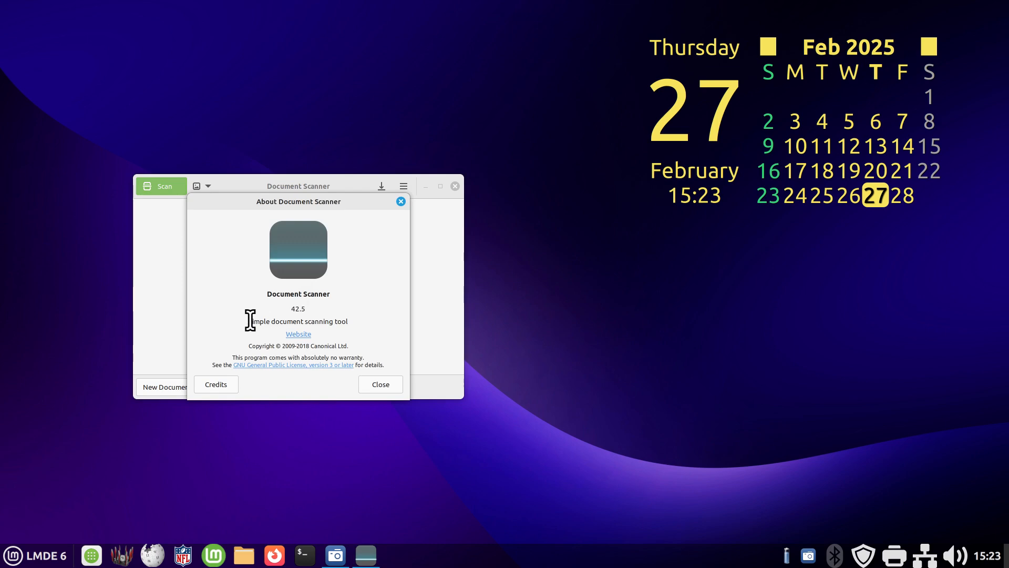
{"action": "left_click_drag", "start_coordinate": [250, 320], "coordinate": [275, 310]}
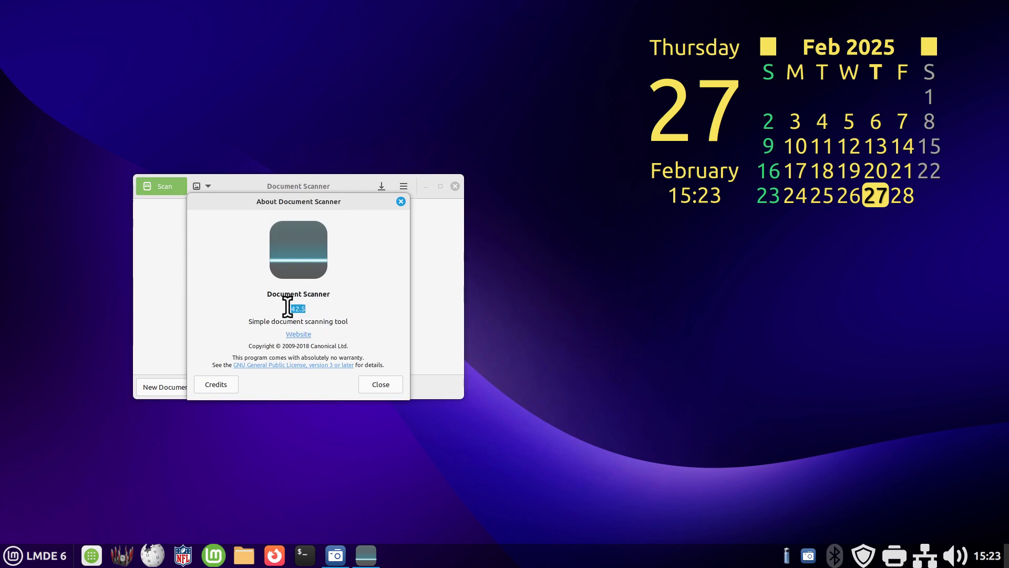
{"action": "left_click", "coordinate": [401, 201]}
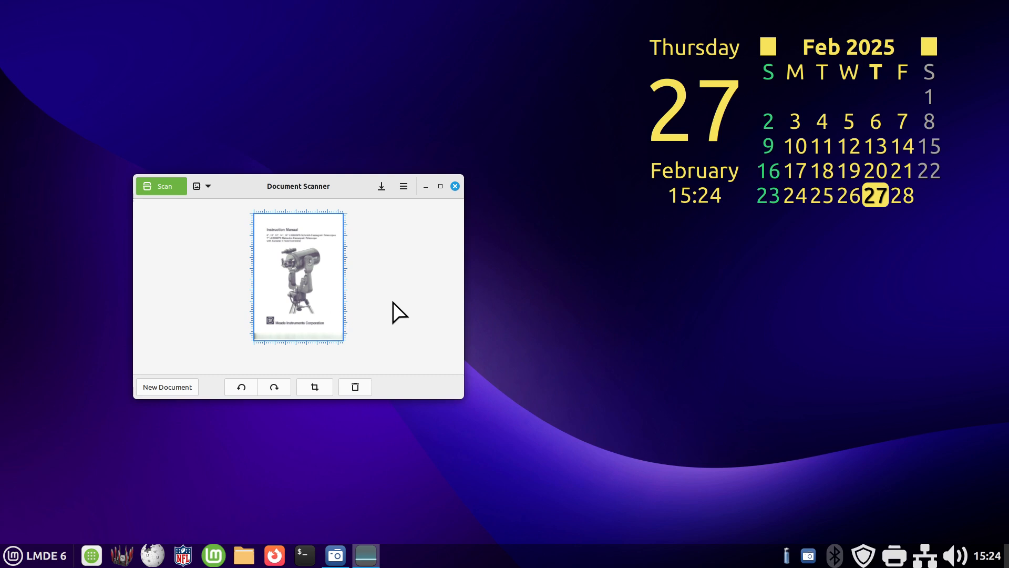
- Scan two more pages of the manual into the current document
{"action": "left_click", "coordinate": [166, 186]}
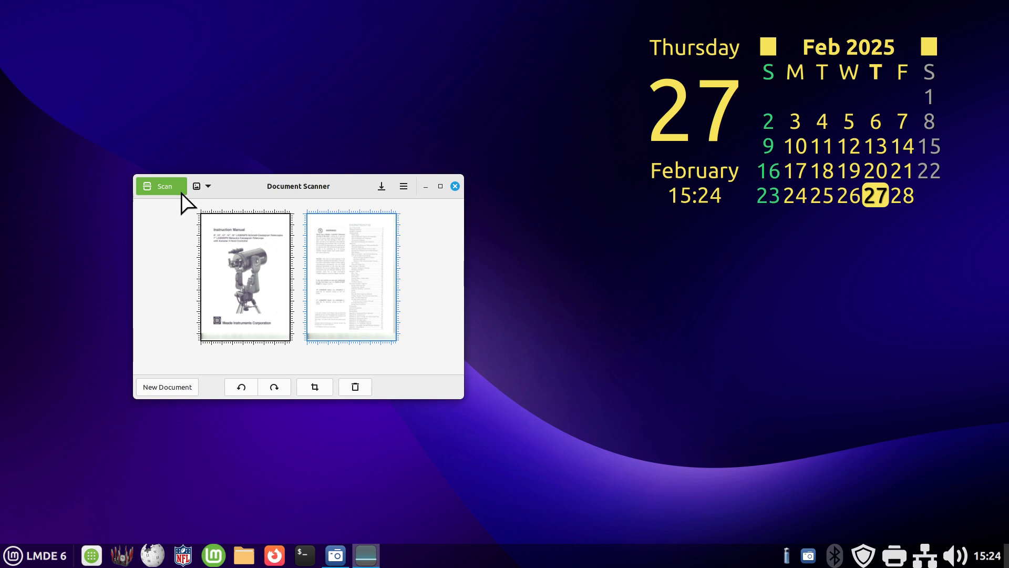
{"action": "left_click", "coordinate": [153, 183]}
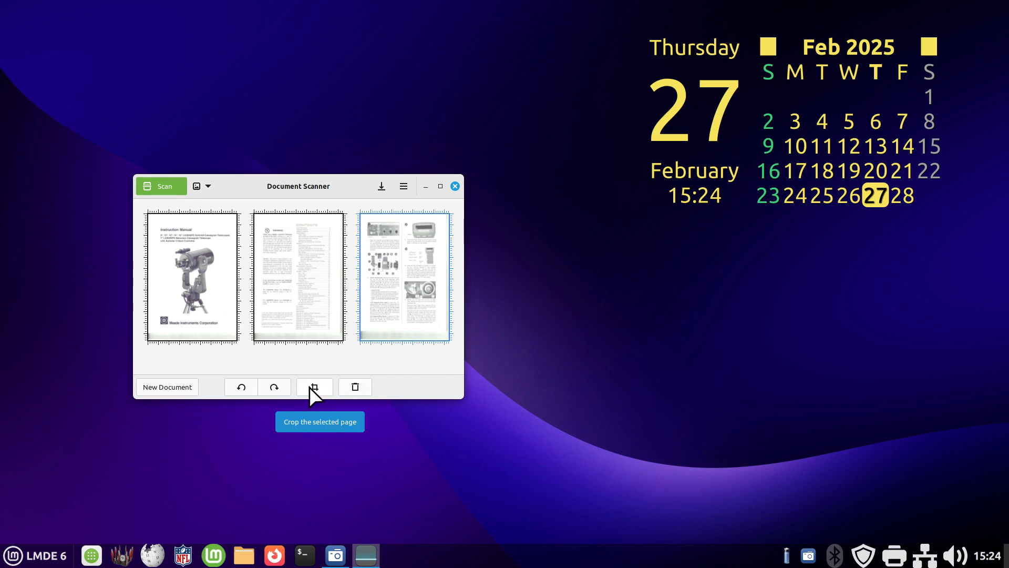
- Select individual scanned pages, ending with the third, and rotate that page clockwise through a full turn
{"action": "left_click", "coordinate": [310, 307]}
{"action": "left_click", "coordinate": [226, 290]}
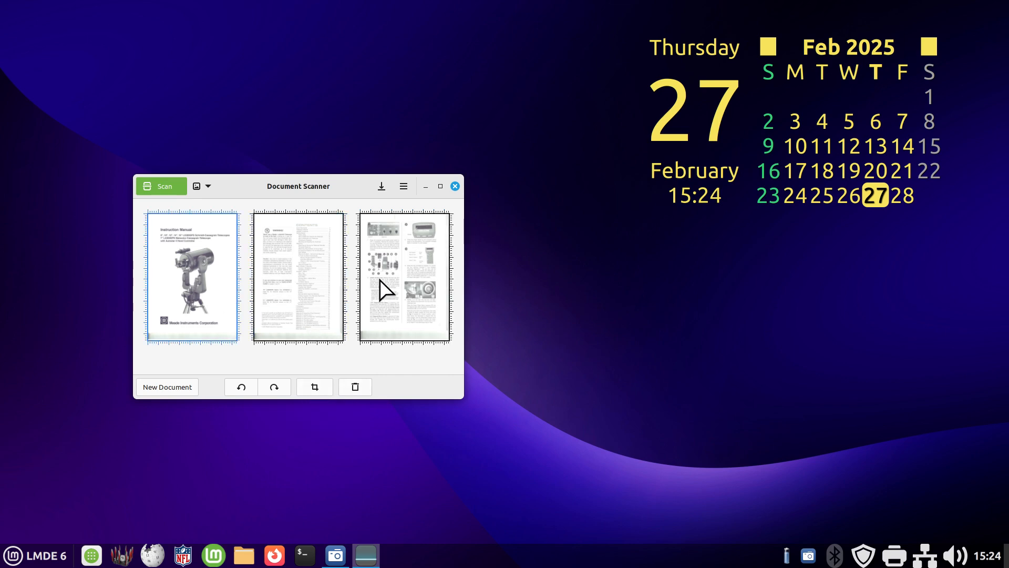
{"action": "left_click", "coordinate": [380, 280]}
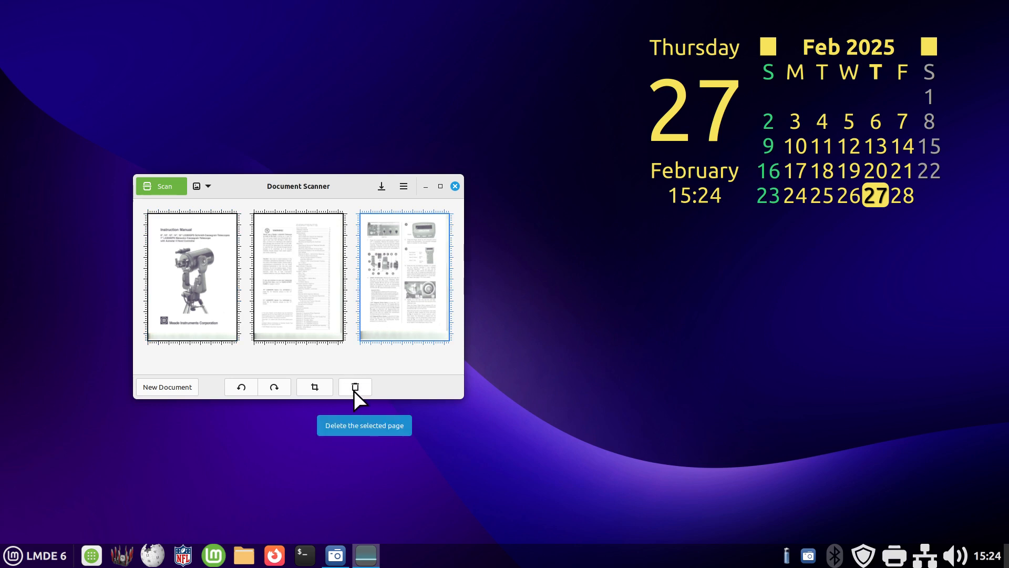
{"action": "left_click", "coordinate": [276, 388]}
{"action": "left_click", "coordinate": [276, 388]}
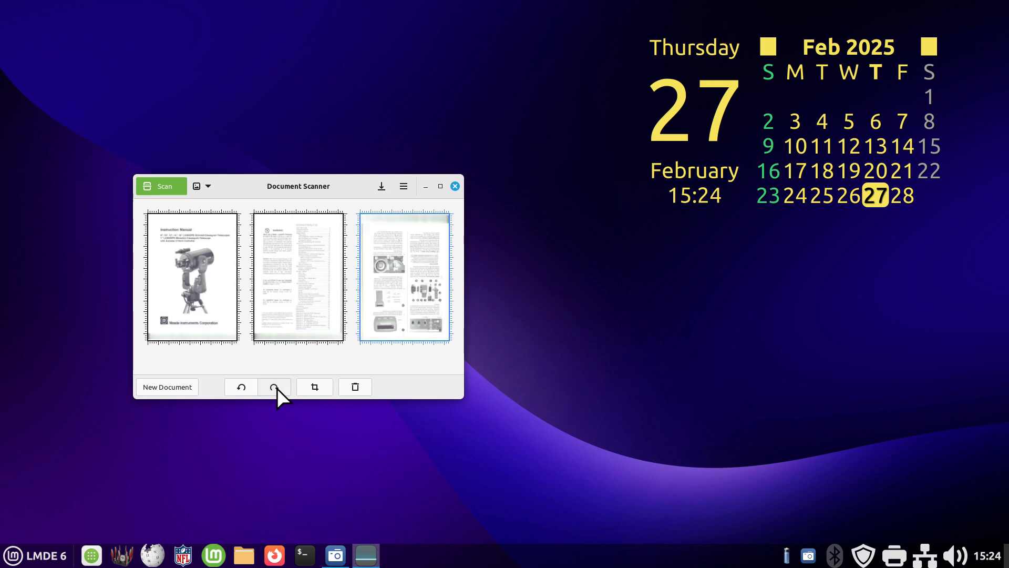
{"action": "left_click", "coordinate": [276, 388]}
{"action": "left_click", "coordinate": [276, 387]}
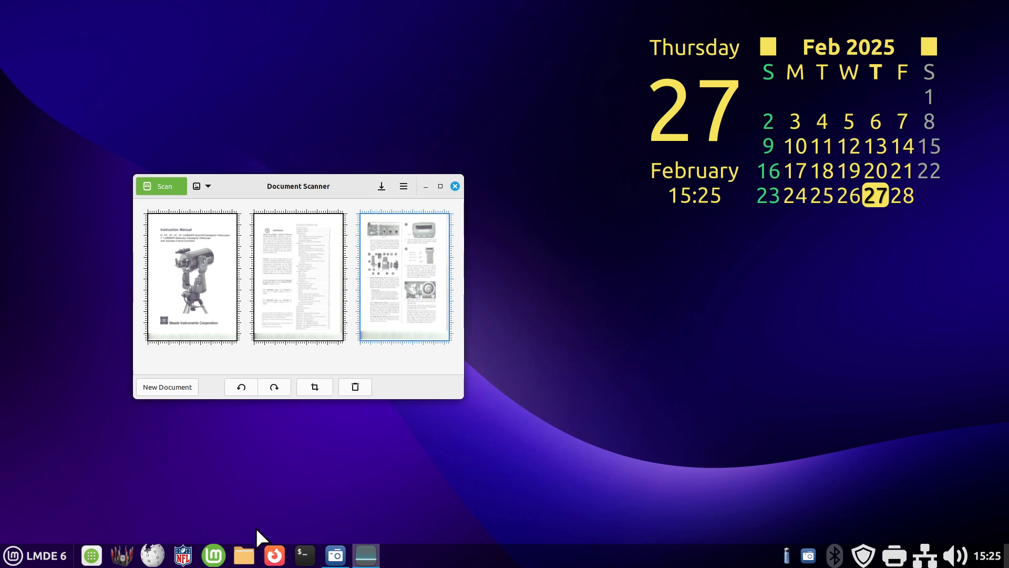
- Switch to the file manager and delete junkmail.jpg and TelescopeManual.pdf from the scanner folder in Documents
{"action": "left_click", "coordinate": [244, 555]}
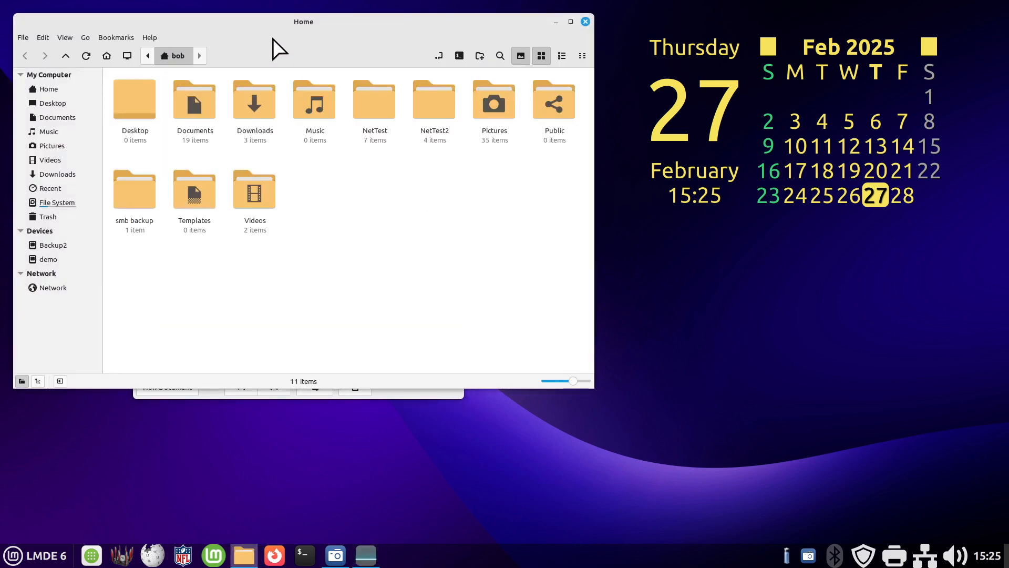
{"action": "left_click_drag", "start_coordinate": [277, 50], "coordinate": [292, 201]}
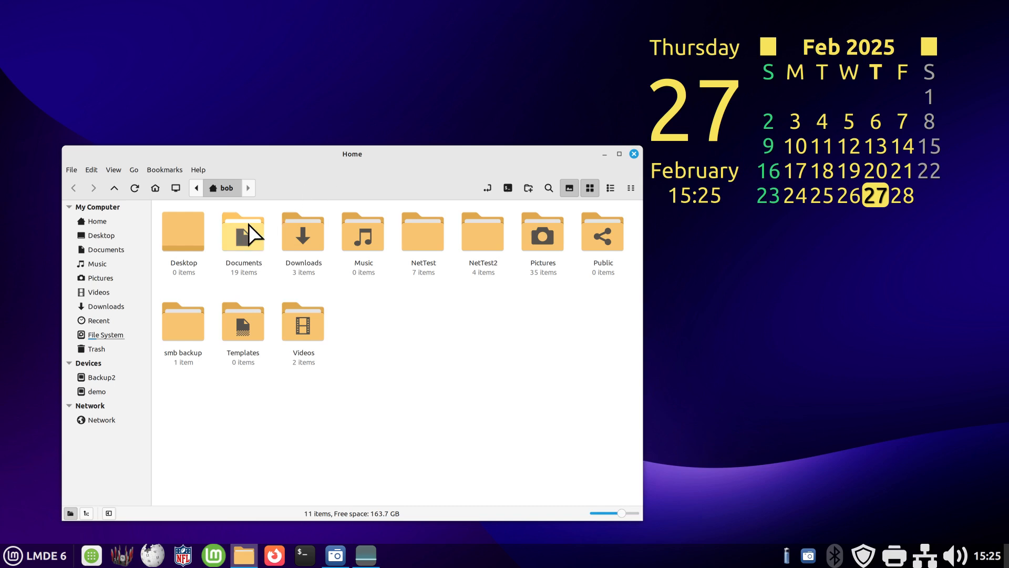
{"action": "double_click", "coordinate": [243, 237]}
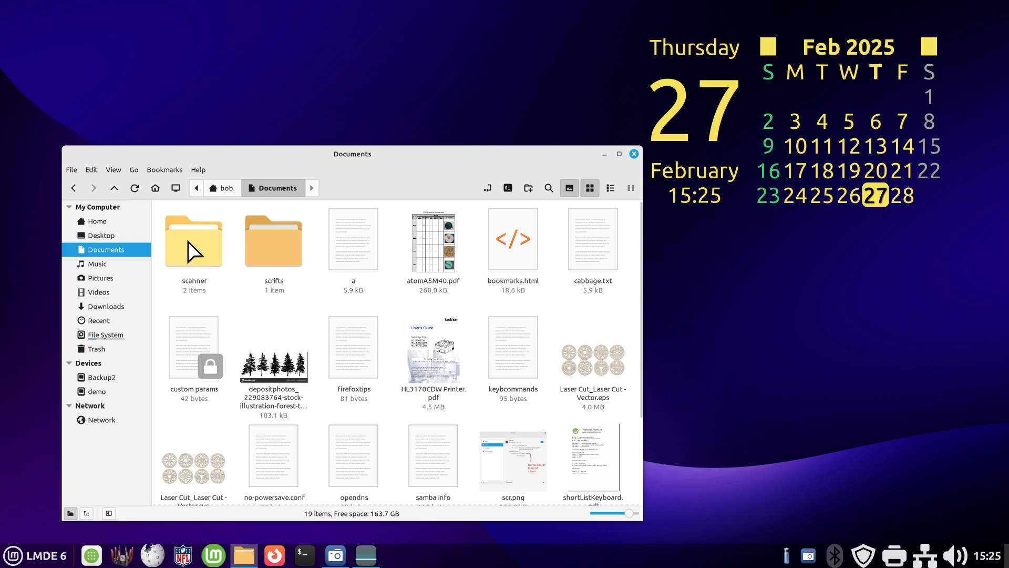
{"action": "double_click", "coordinate": [188, 240]}
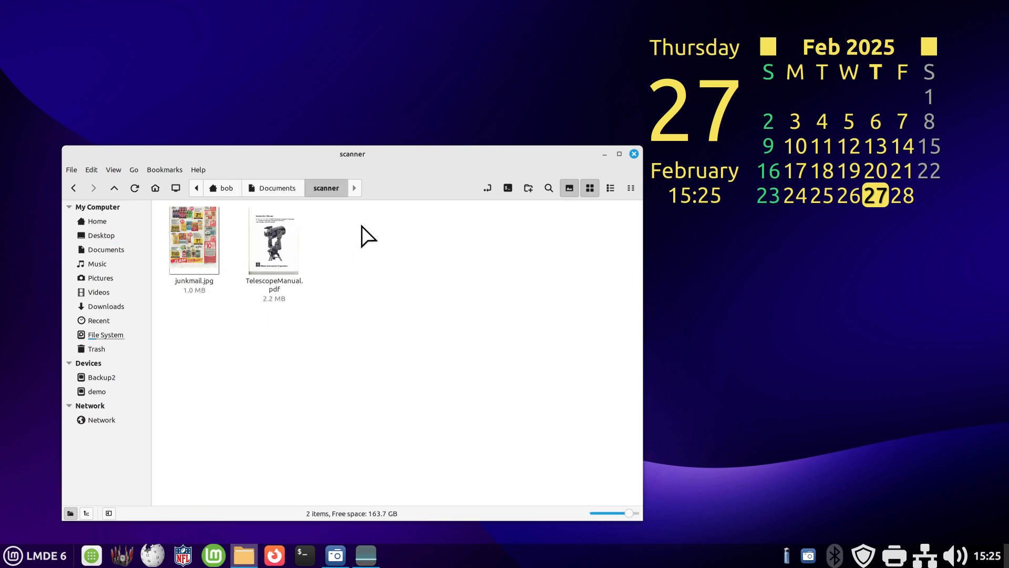
{"action": "left_click_drag", "start_coordinate": [362, 226], "coordinate": [188, 280]}
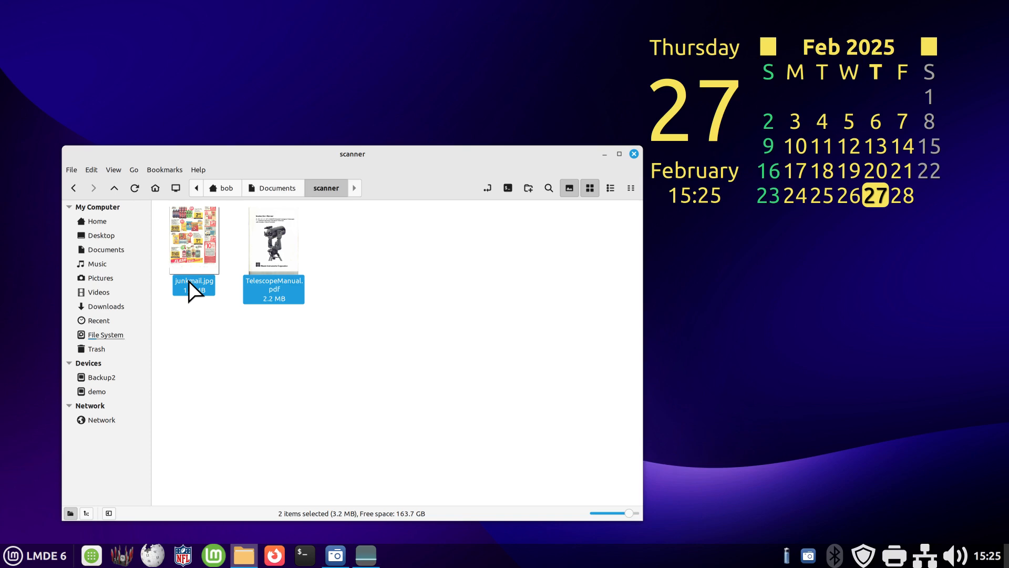
{"action": "key", "text": "Delete"}
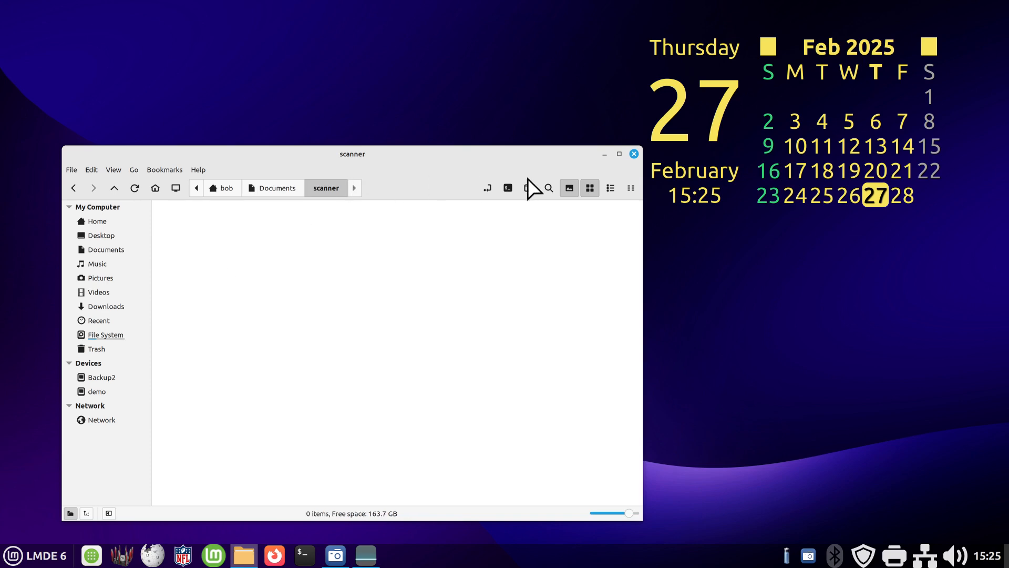
- Close the file manager and save the three scanned pages as a multi-page PDF named TelescopeManual in the scanner folder
{"action": "left_click", "coordinate": [634, 153]}
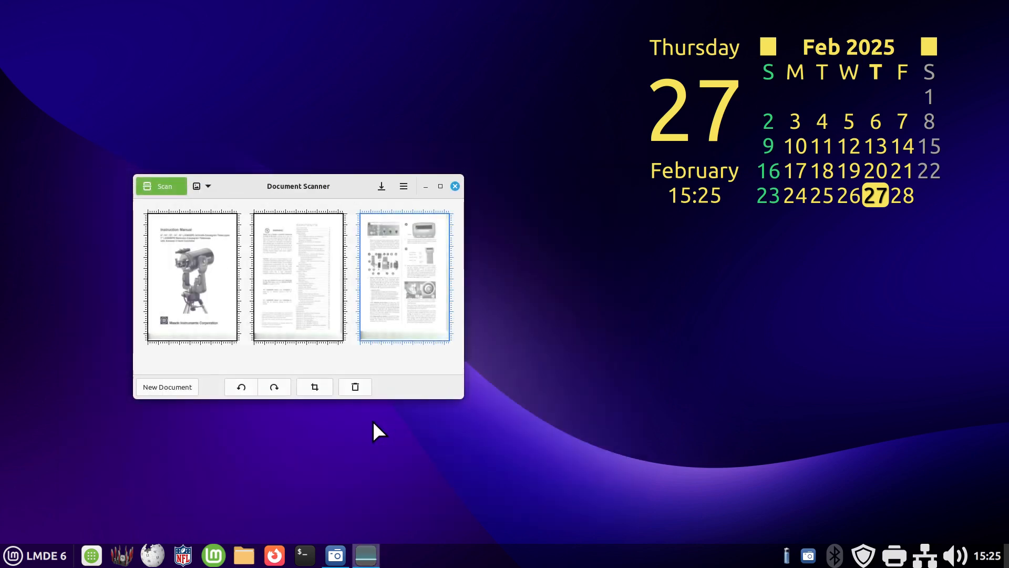
{"action": "left_click", "coordinate": [381, 186]}
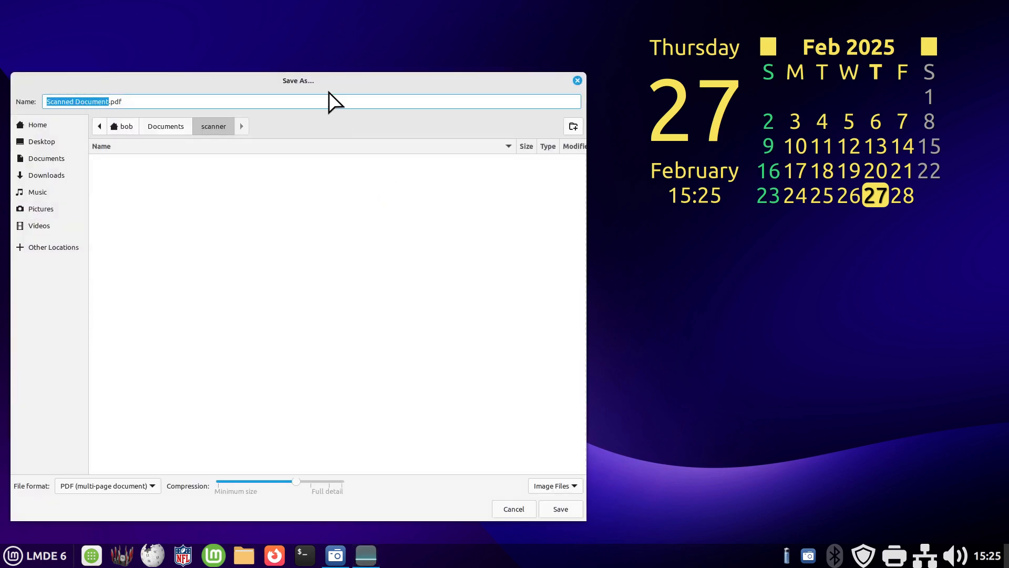
{"action": "left_click_drag", "start_coordinate": [321, 79], "coordinate": [408, 77]}
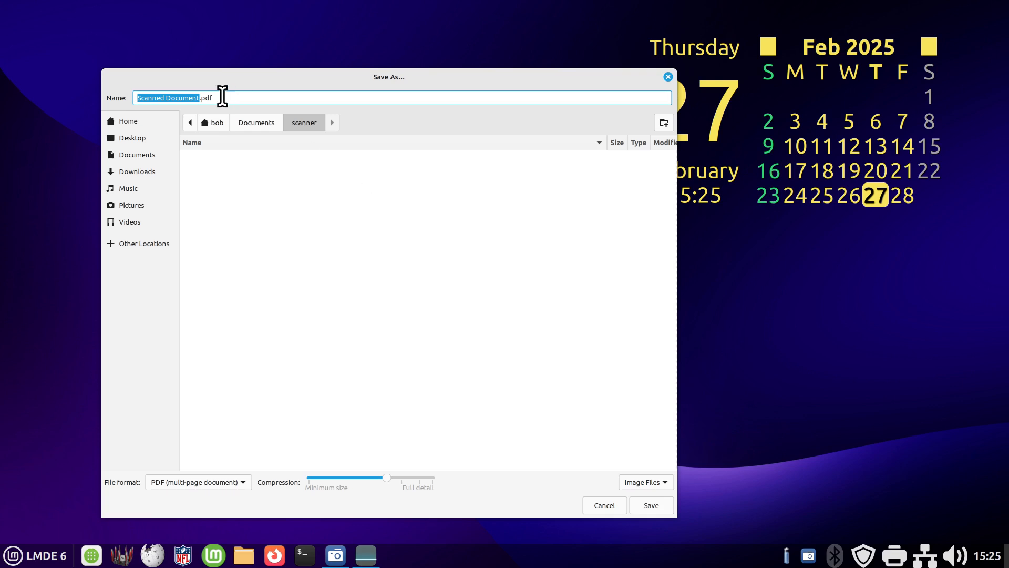
{"action": "left_click_drag", "start_coordinate": [223, 98], "coordinate": [112, 101]}
{"action": "type", "text": "T"}
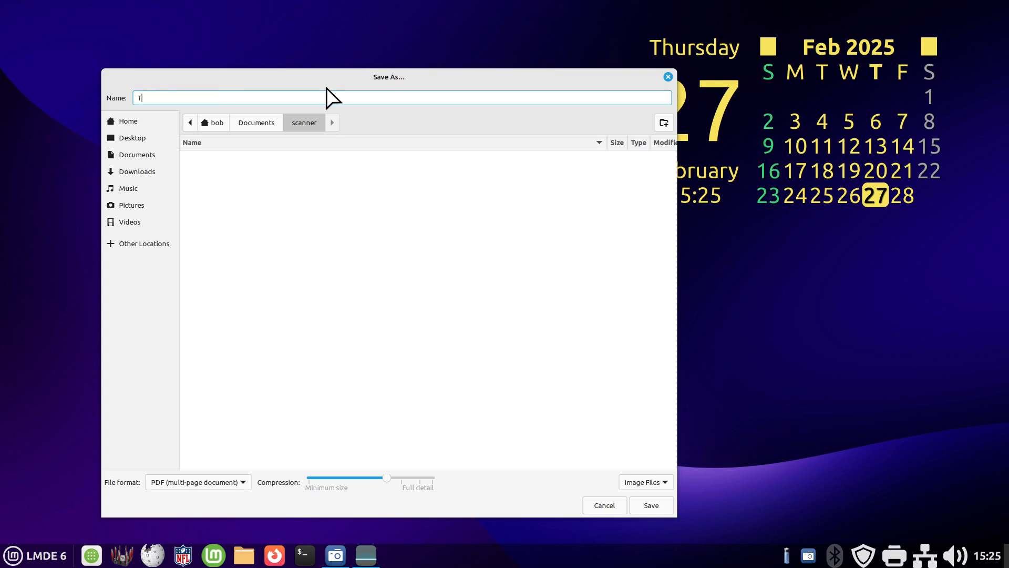
{"action": "type", "text": "elescopeManual"}
{"action": "left_click", "coordinate": [164, 485]}
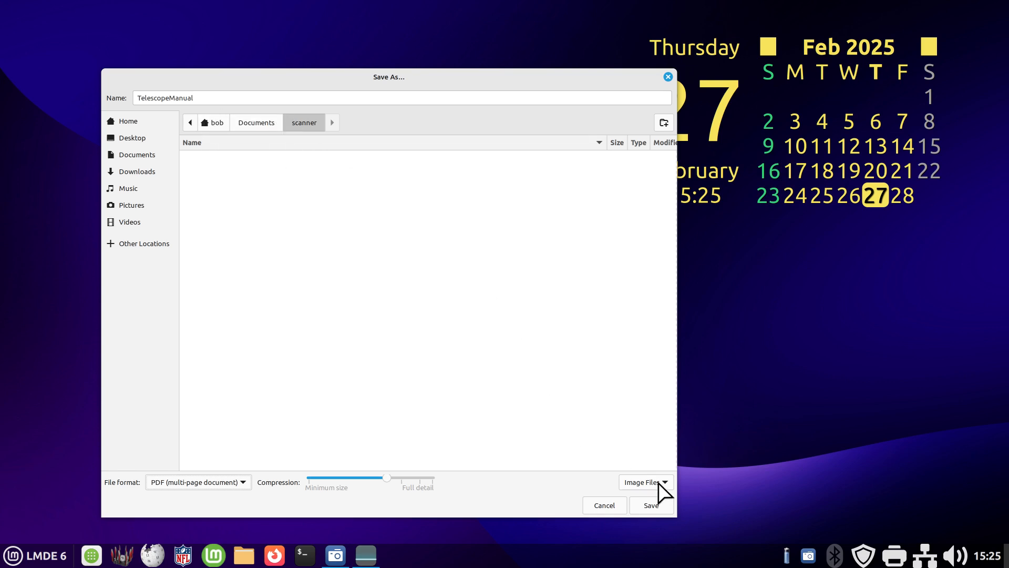
{"action": "left_click", "coordinate": [652, 506]}
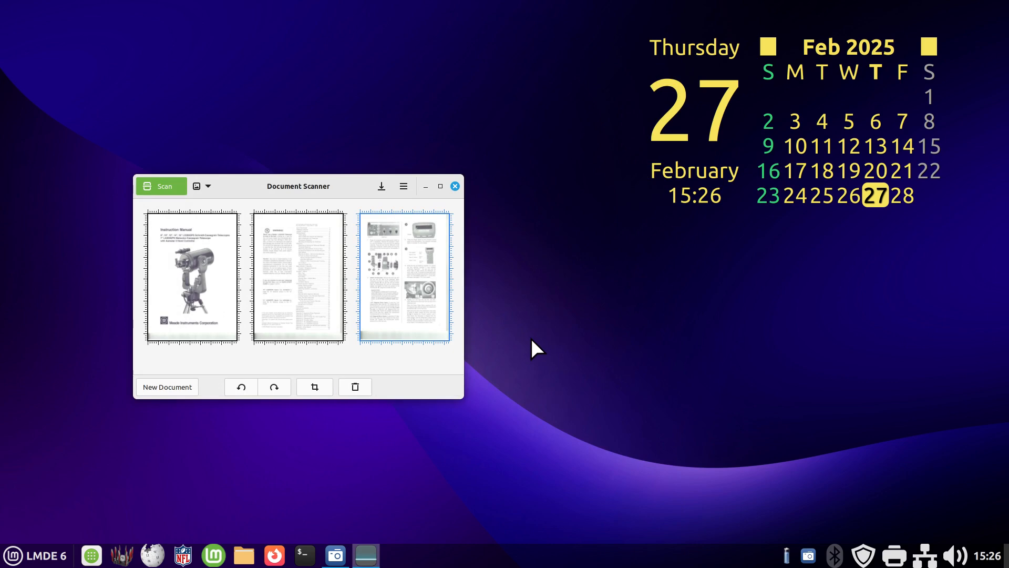
- Switch to the file manager and open TelescopeManual.pdf from the scanner folder in Documents
{"action": "left_click", "coordinate": [245, 556]}
{"action": "double_click", "coordinate": [182, 112]}
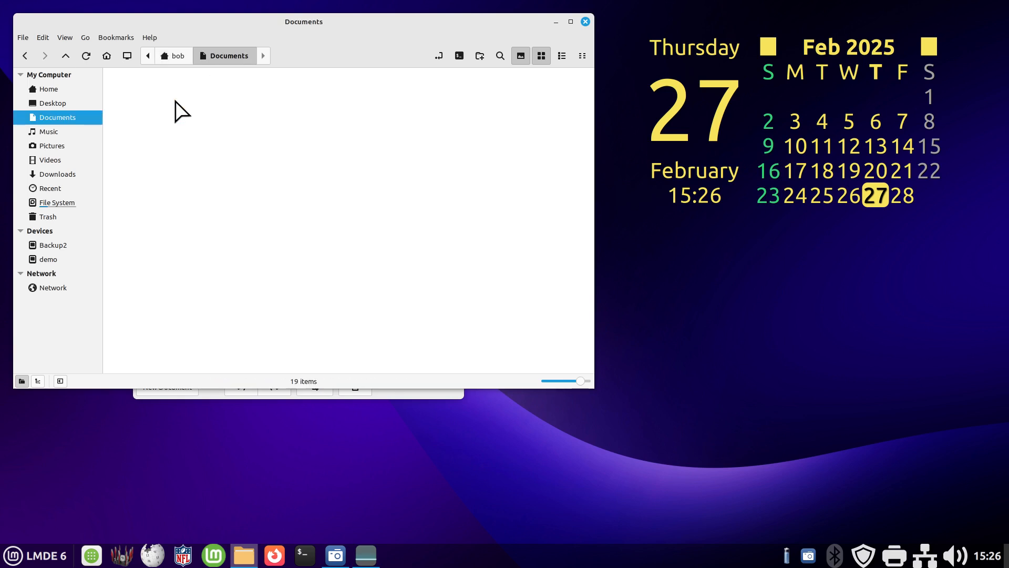
{"action": "double_click", "coordinate": [141, 109]}
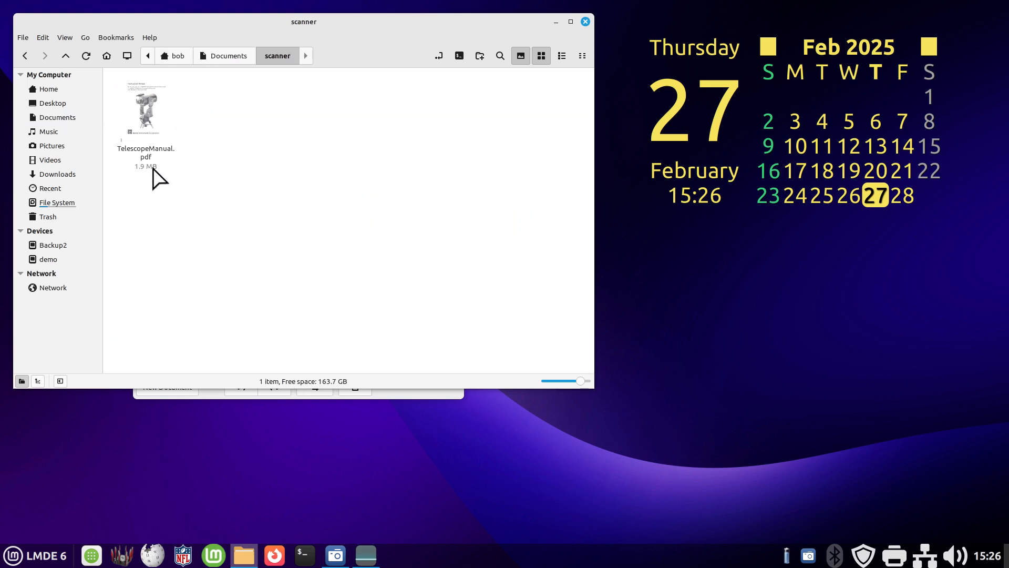
{"action": "left_click", "coordinate": [146, 112]}
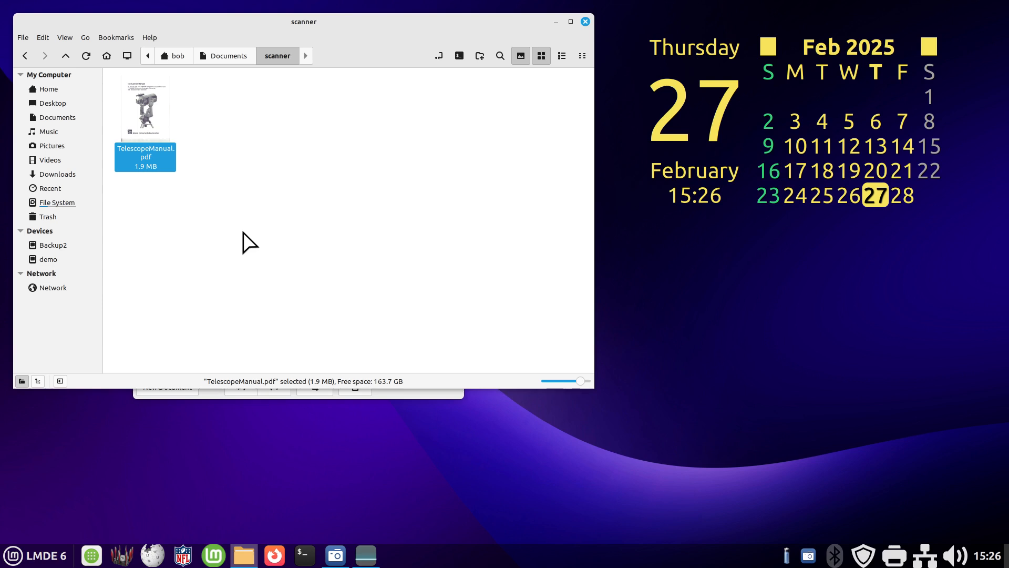
{"action": "left_click_drag", "start_coordinate": [347, 25], "coordinate": [345, 43]}
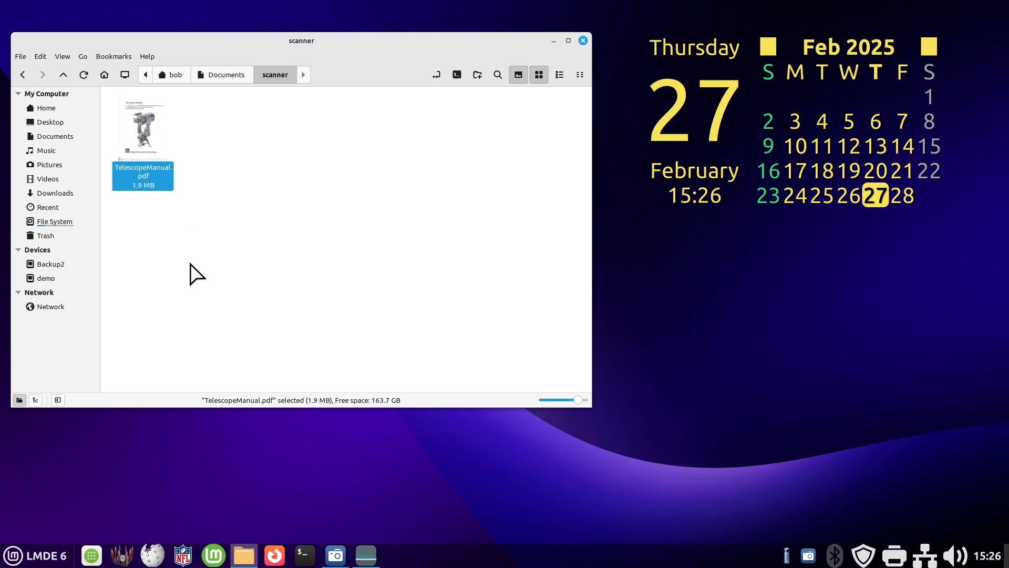
{"action": "double_click", "coordinate": [143, 128]}
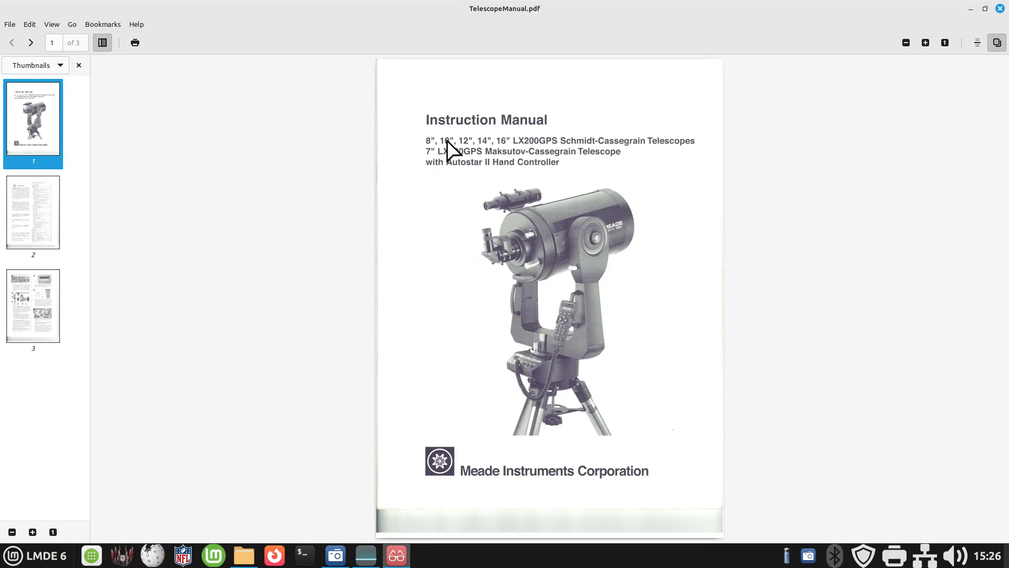
- Display page 2 of the manual, check the PDF viewer's version in its About information and close that information
{"action": "left_click", "coordinate": [53, 201]}
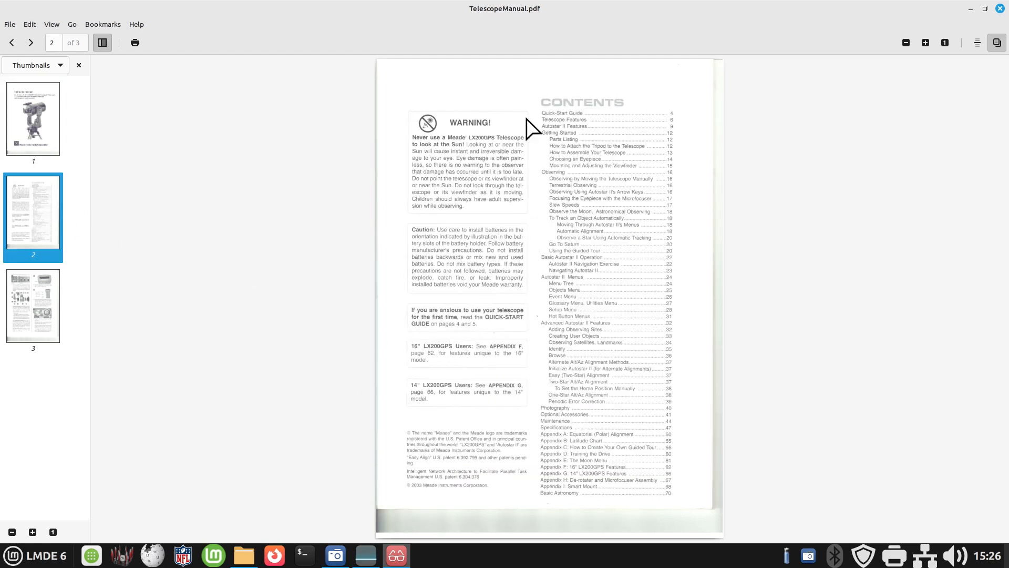
{"action": "left_click", "coordinate": [135, 25]}
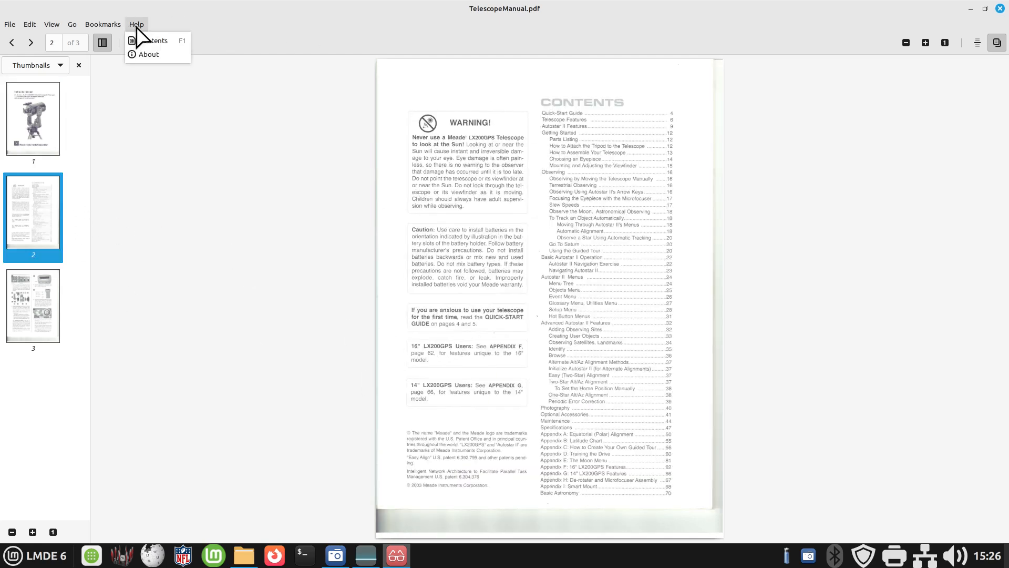
{"action": "left_click", "coordinate": [153, 57]}
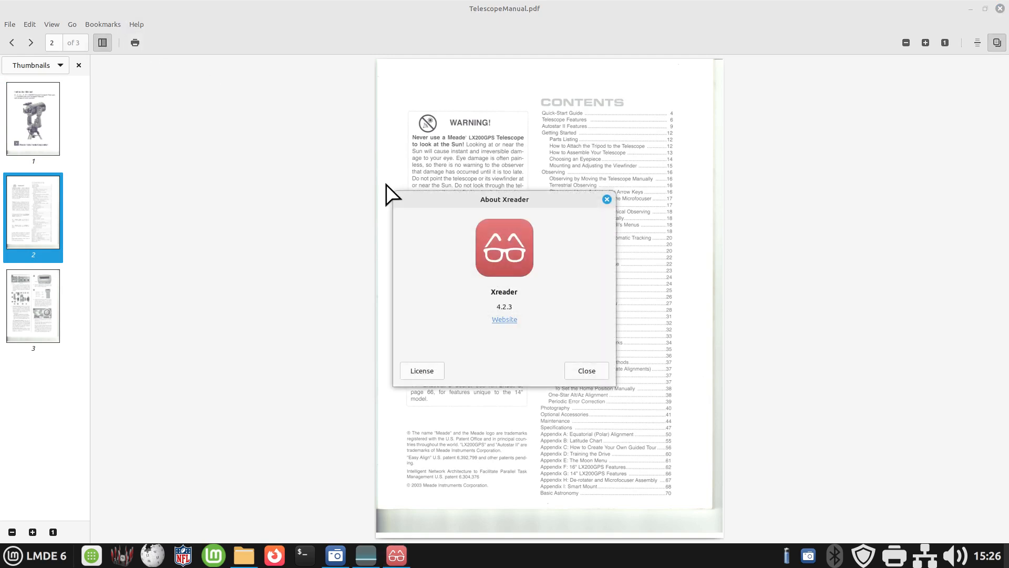
{"action": "left_click", "coordinate": [593, 374]}
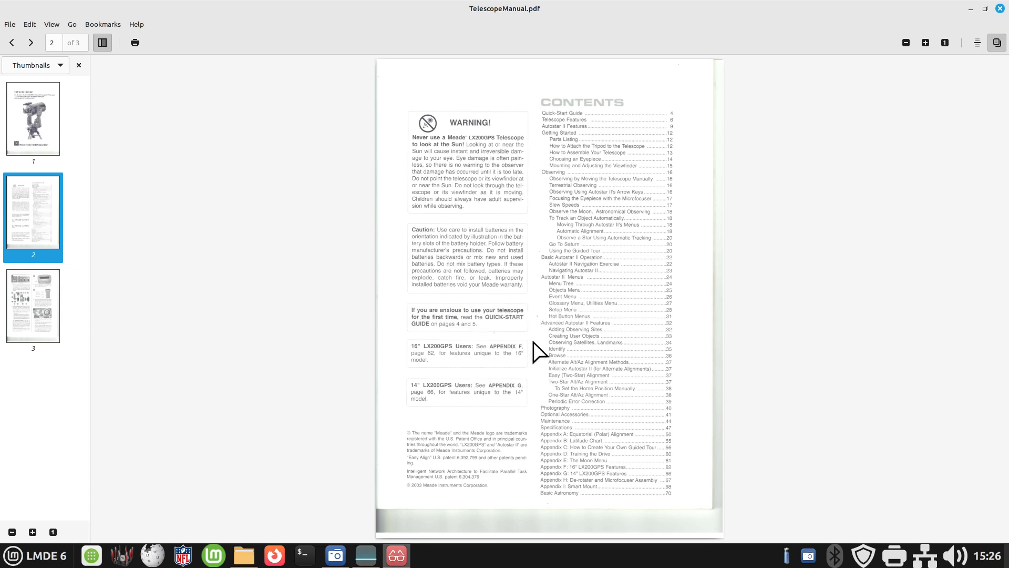
- Inspect pages 2 and 3 of the scanned manual at closer magnification and close the PDF
{"action": "scroll", "coordinate": [536, 351], "scroll_direction": "up", "scroll_amount": 3, "text": "ctrl"}
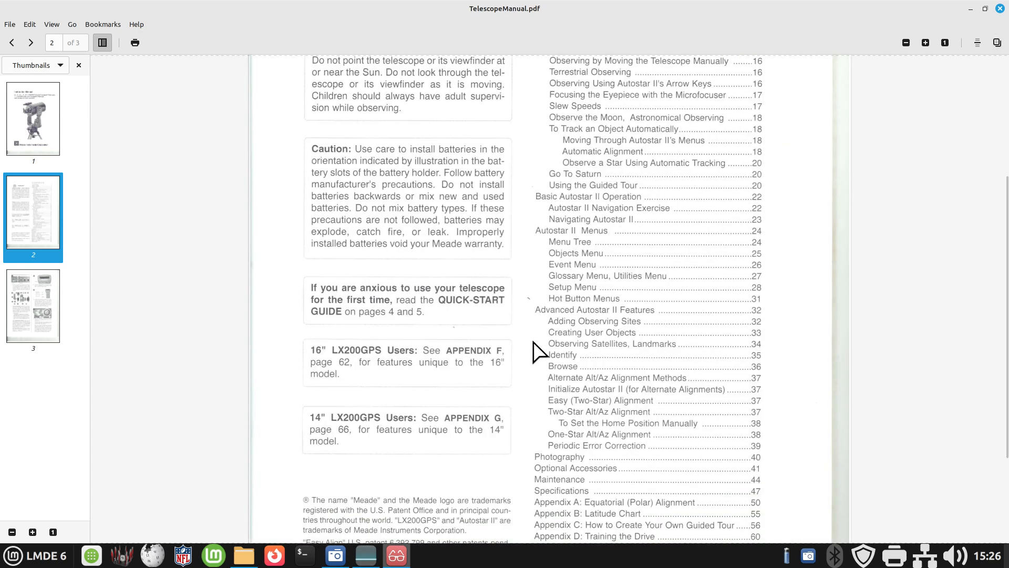
{"action": "scroll", "coordinate": [536, 351], "scroll_direction": "down", "scroll_amount": 3, "text": "ctrl"}
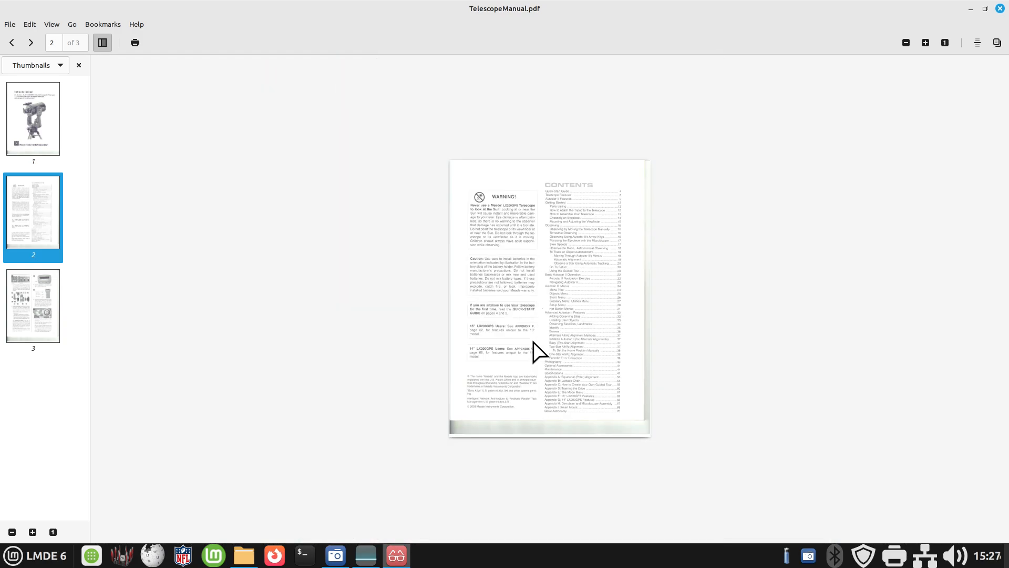
{"action": "scroll", "coordinate": [534, 344], "scroll_direction": "up", "scroll_amount": 3, "text": "ctrl"}
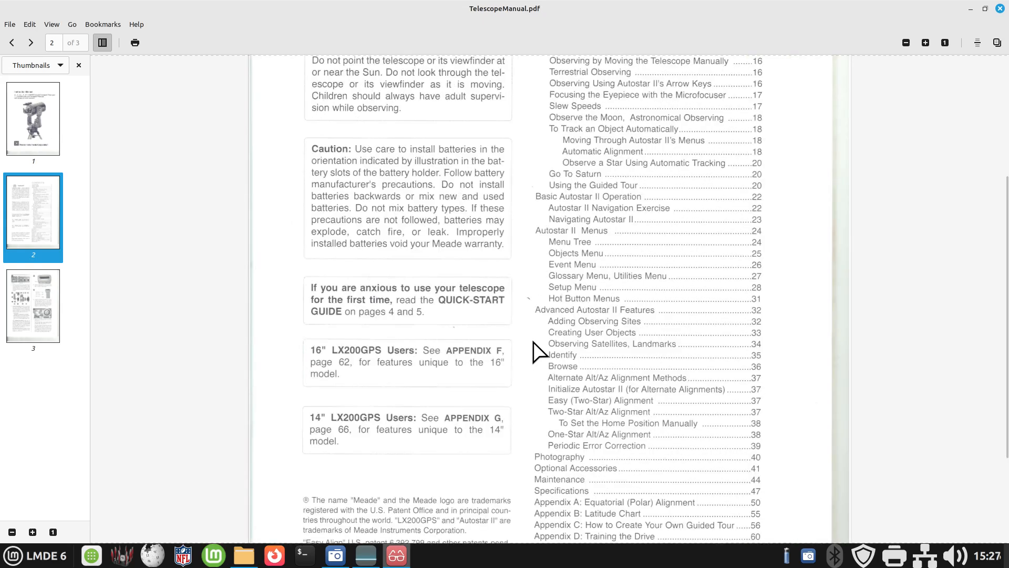
{"action": "scroll", "coordinate": [535, 352], "scroll_direction": "down", "scroll_amount": 2, "text": "ctrl"}
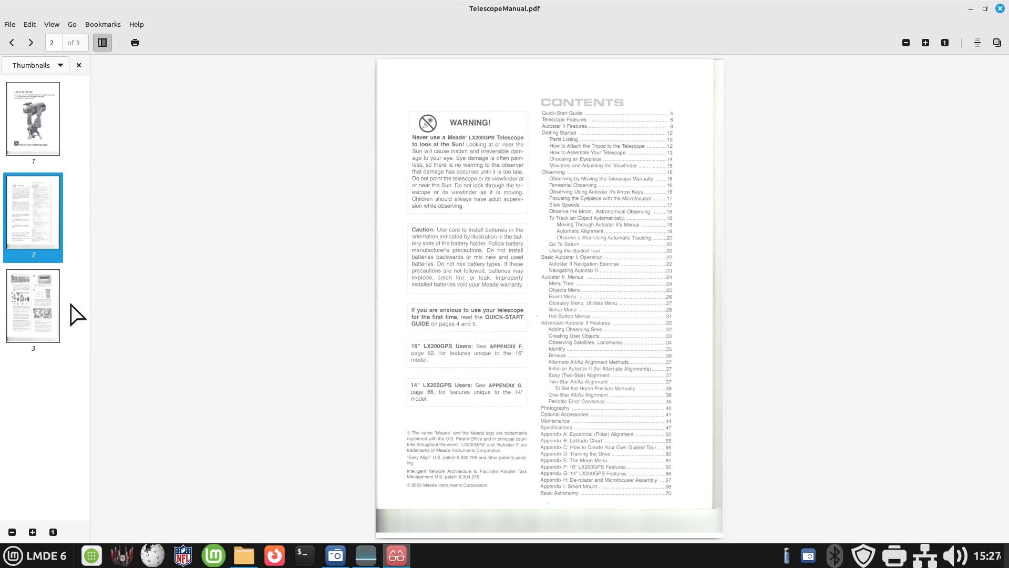
{"action": "left_click", "coordinate": [40, 302]}
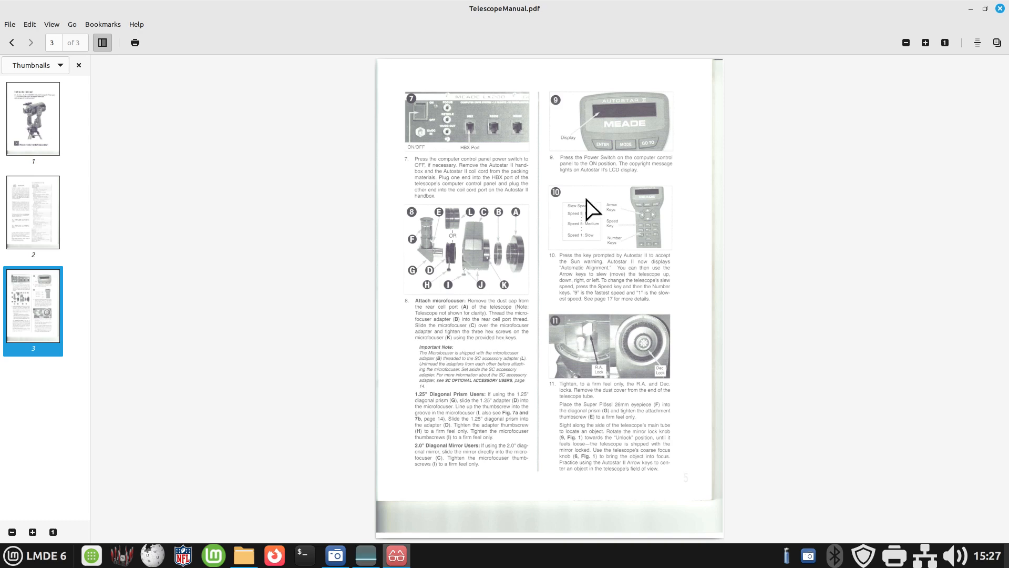
{"action": "scroll", "coordinate": [563, 343], "scroll_direction": "up", "scroll_amount": 2}
{"action": "scroll", "coordinate": [562, 343], "scroll_direction": "up", "scroll_amount": 1}
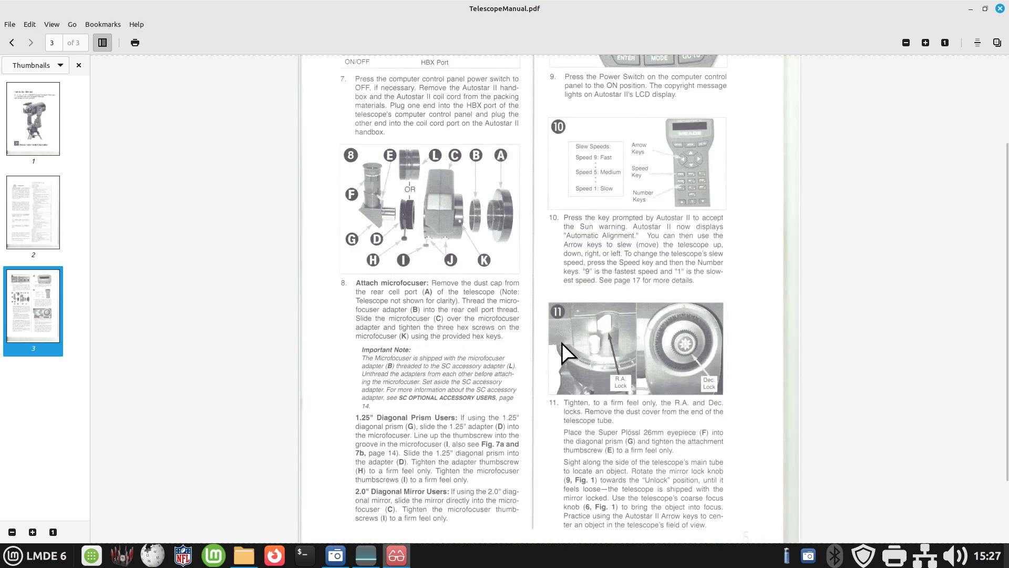
{"action": "scroll", "coordinate": [562, 343], "scroll_direction": "up", "scroll_amount": 2}
{"action": "scroll", "coordinate": [562, 343], "scroll_direction": "up", "scroll_amount": 1}
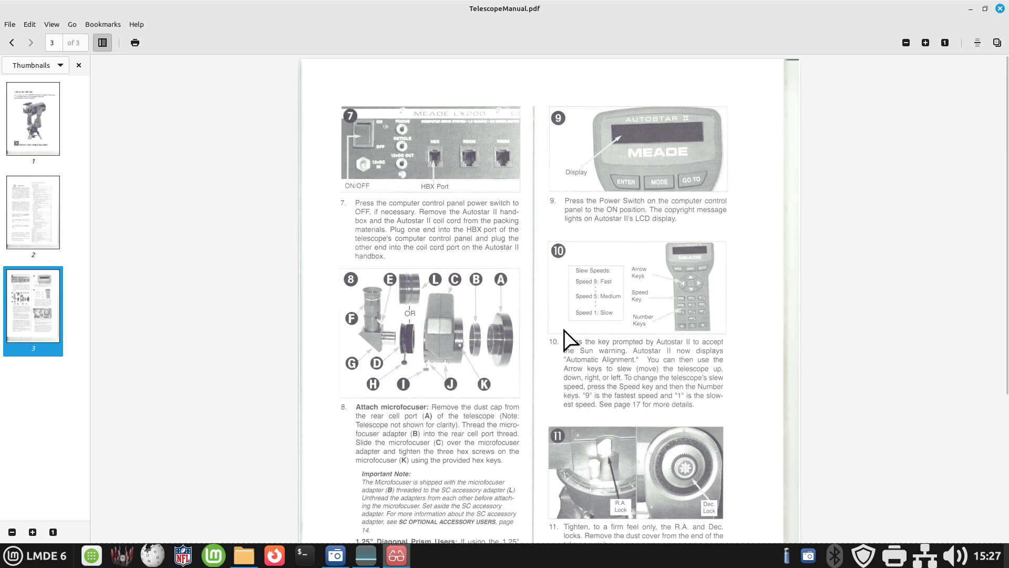
{"action": "scroll", "coordinate": [557, 334], "scroll_direction": "down", "scroll_amount": 3}
{"action": "scroll", "coordinate": [554, 331], "scroll_direction": "down", "scroll_amount": 2}
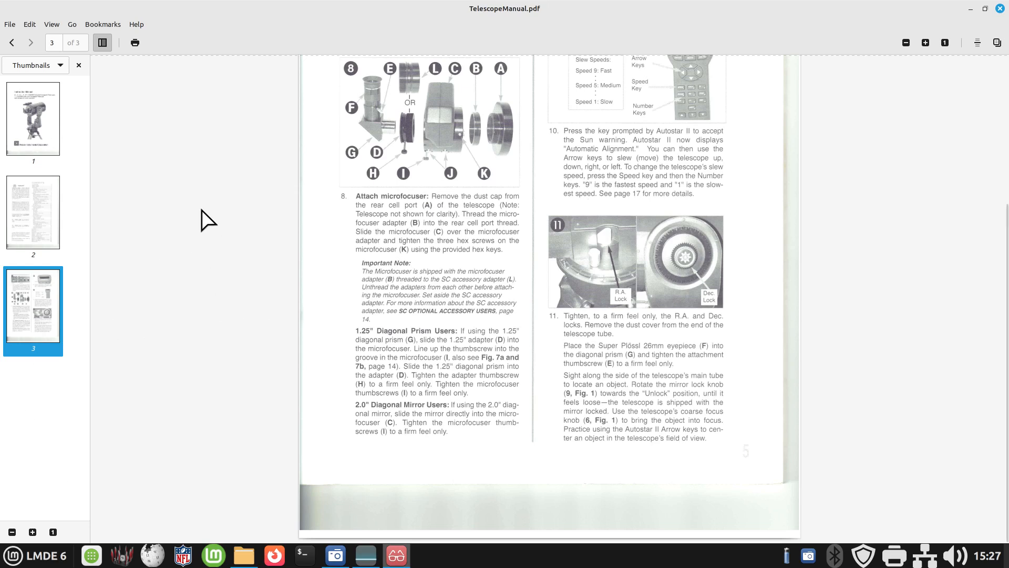
{"action": "left_click", "coordinate": [999, 9]}
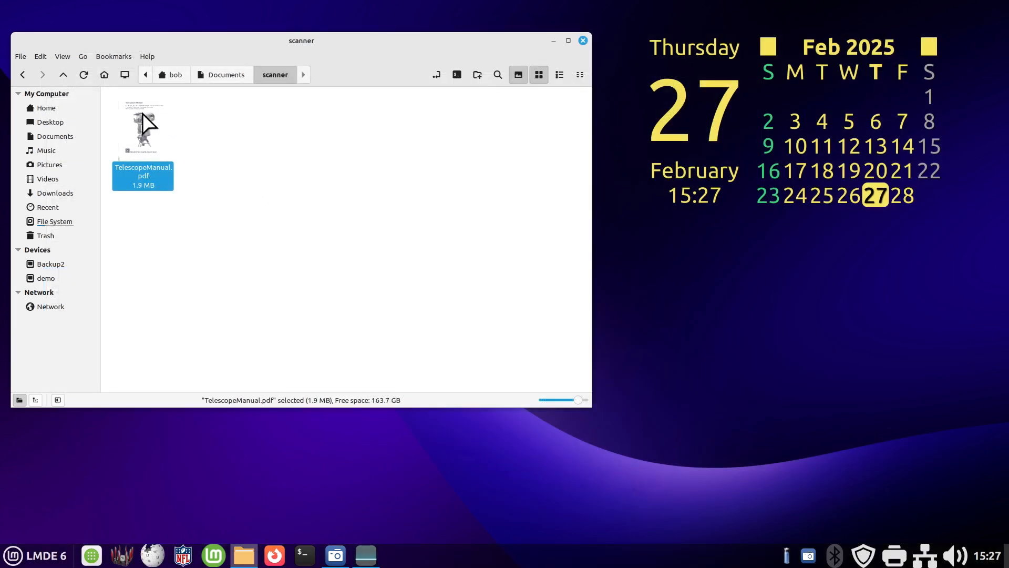
- Select TelescopeManual.pdf in the scanner folder and close the file manager window
{"action": "left_click", "coordinate": [320, 177]}
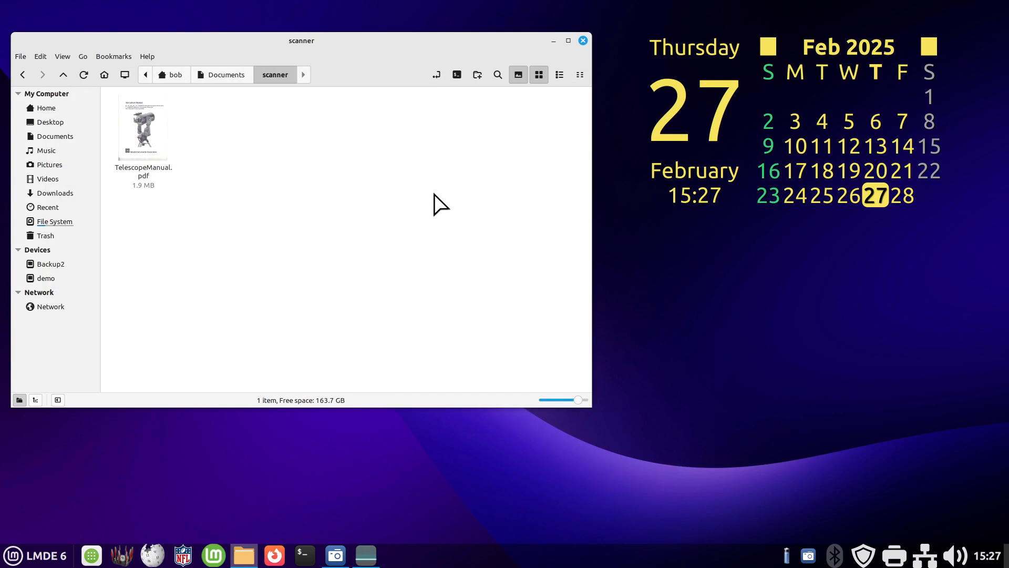
{"action": "left_click", "coordinate": [154, 138]}
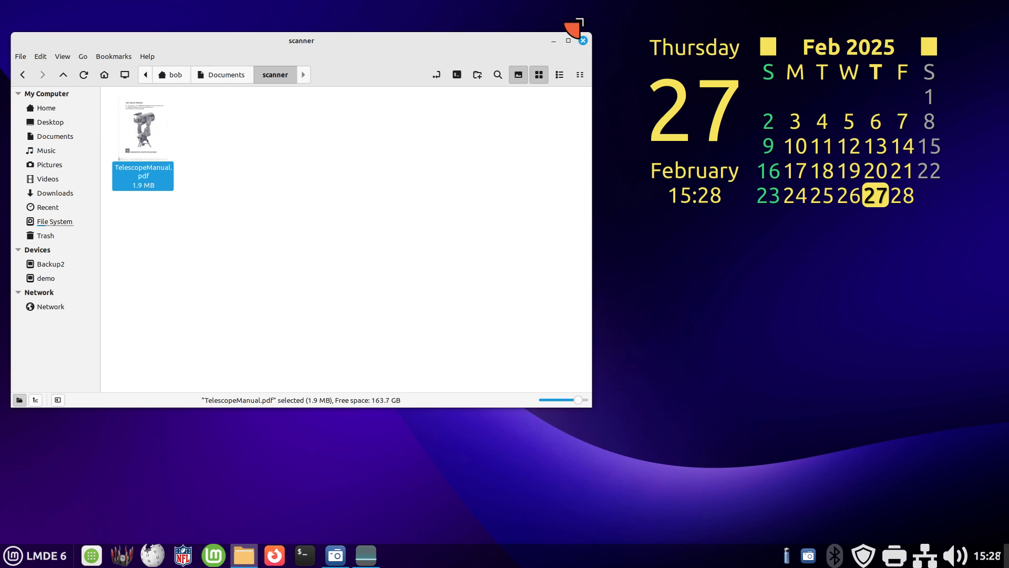
{"action": "left_click", "coordinate": [583, 40]}
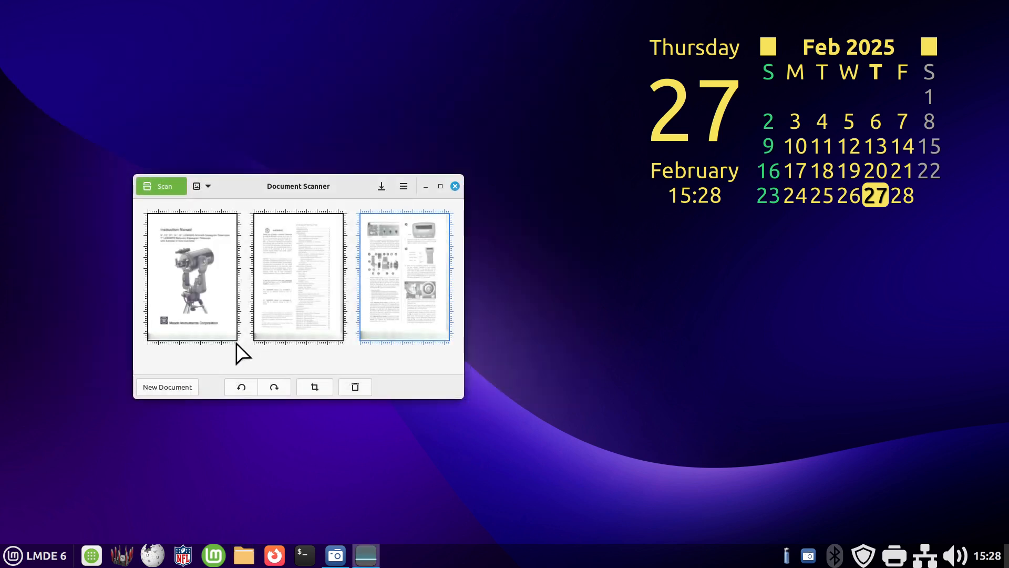
- Scan the advertising flyer as a new document and rotate its page clockwise by 180 degrees
{"action": "left_click", "coordinate": [159, 384]}
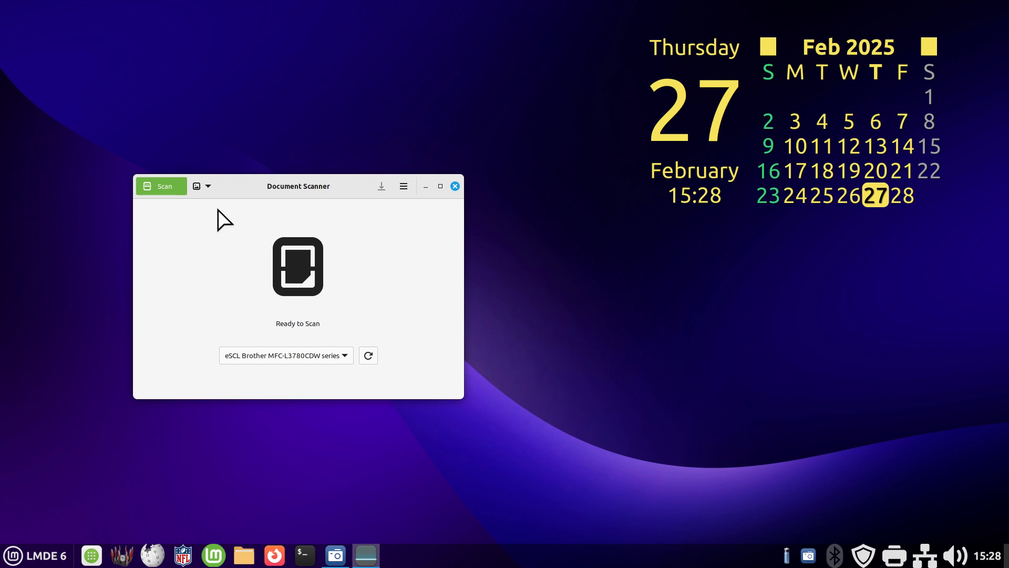
{"action": "left_click", "coordinate": [165, 188]}
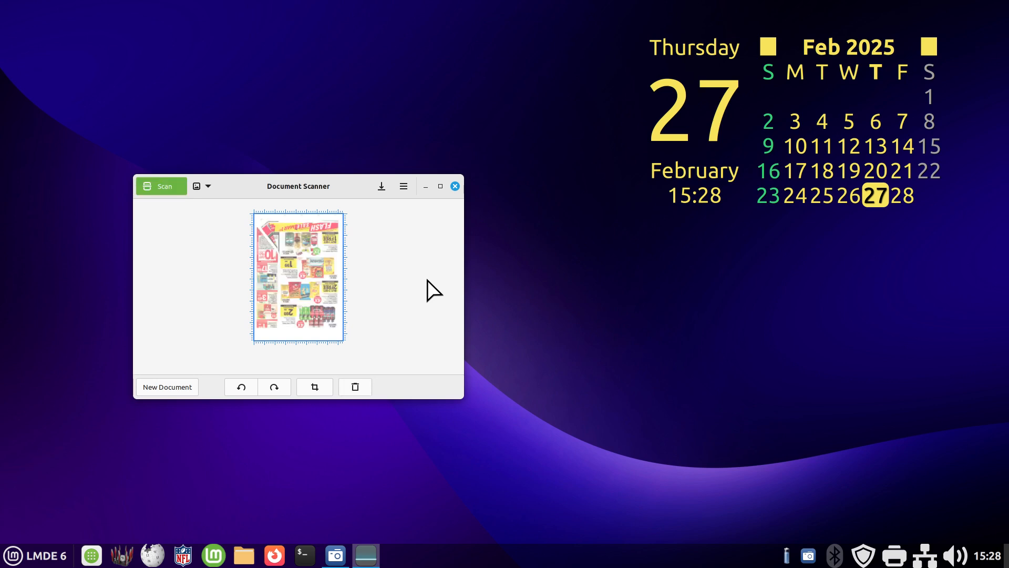
{"action": "left_click", "coordinate": [269, 388]}
{"action": "left_click", "coordinate": [270, 388]}
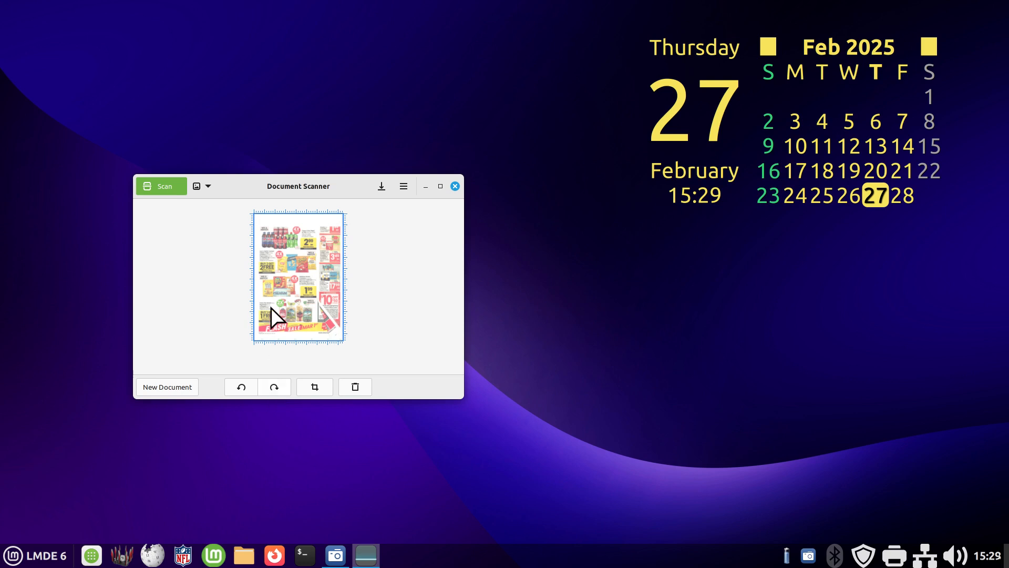
- Save the scanned flyer in JPEG (compressed) format in the scanner folder under the name junk
{"action": "left_click", "coordinate": [382, 187]}
{"action": "left_click", "coordinate": [145, 484]}
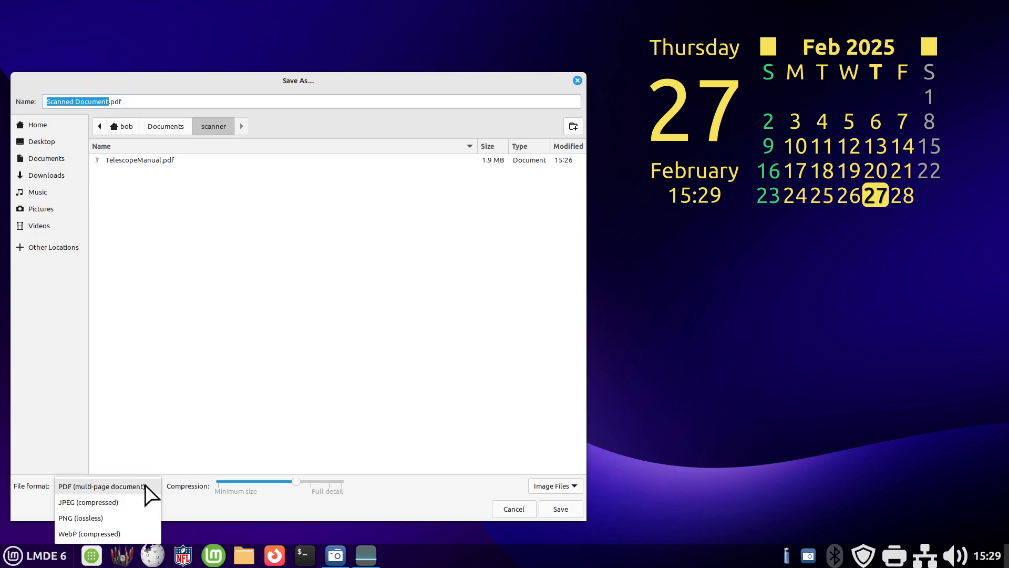
{"action": "left_click", "coordinate": [115, 505]}
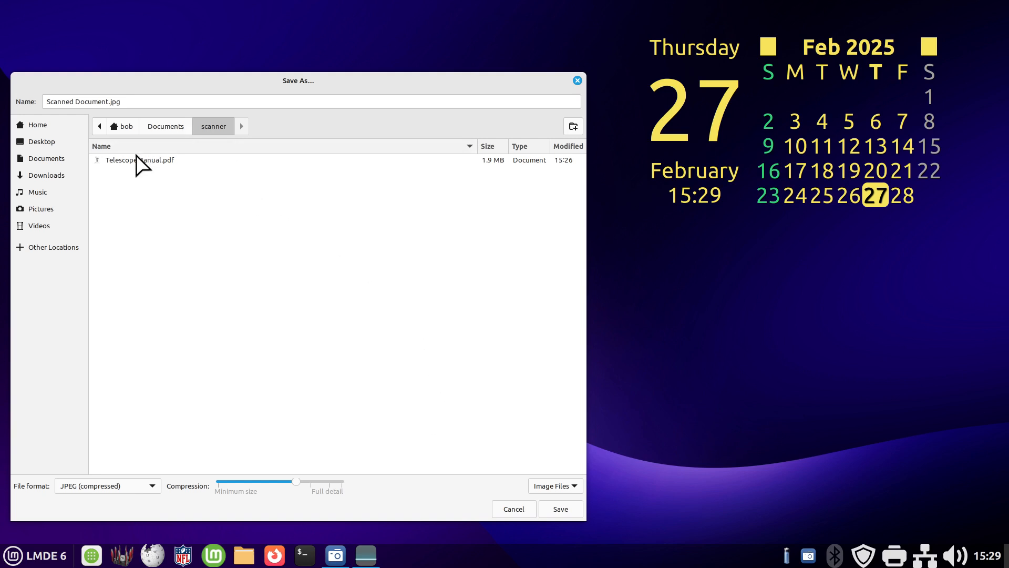
{"action": "left_click_drag", "start_coordinate": [124, 101], "coordinate": [32, 101]}
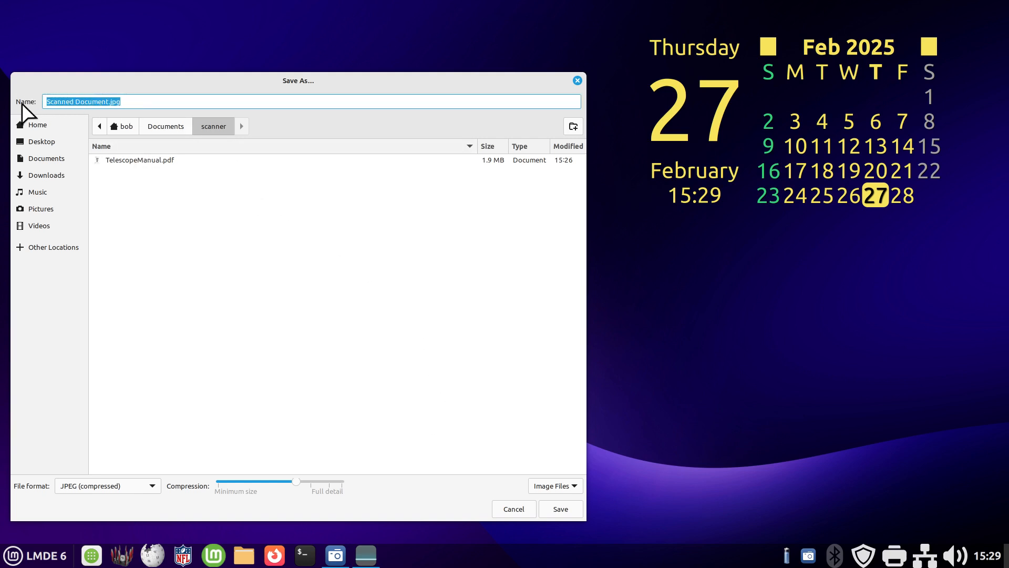
{"action": "type", "text": "junk"}
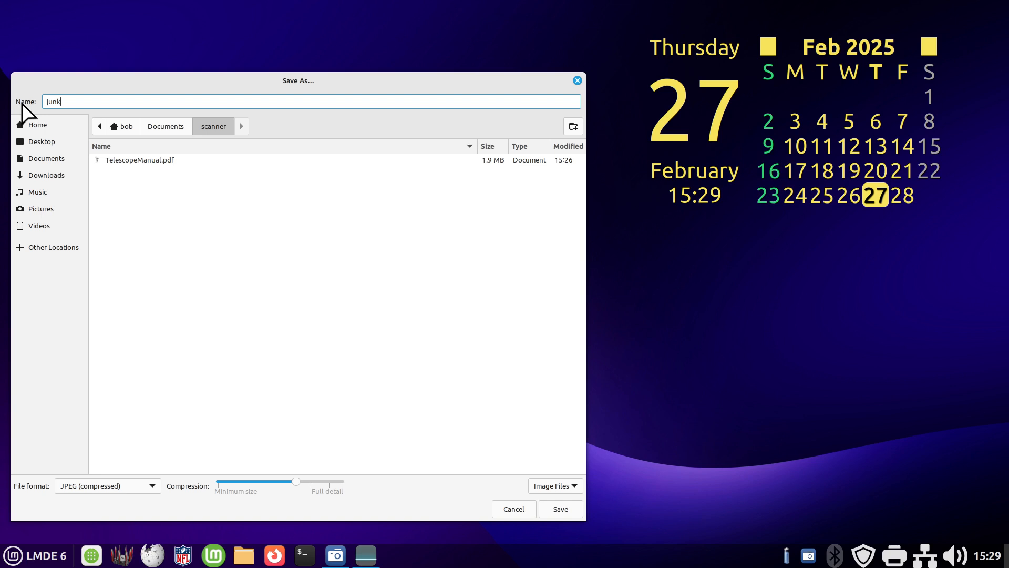
{"action": "type", "text": "junk"}
{"action": "left_click", "coordinate": [553, 505]}
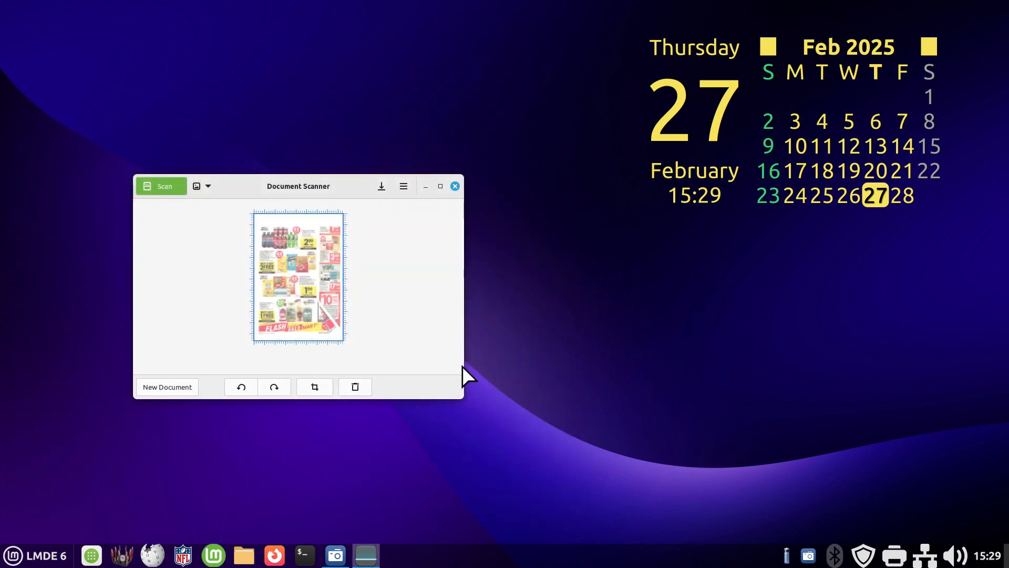
- Open junkjunk.jpg from the scanner folder inside Documents and reposition the image viewer window over the file manager
{"action": "left_click", "coordinate": [243, 554]}
{"action": "double_click", "coordinate": [198, 105]}
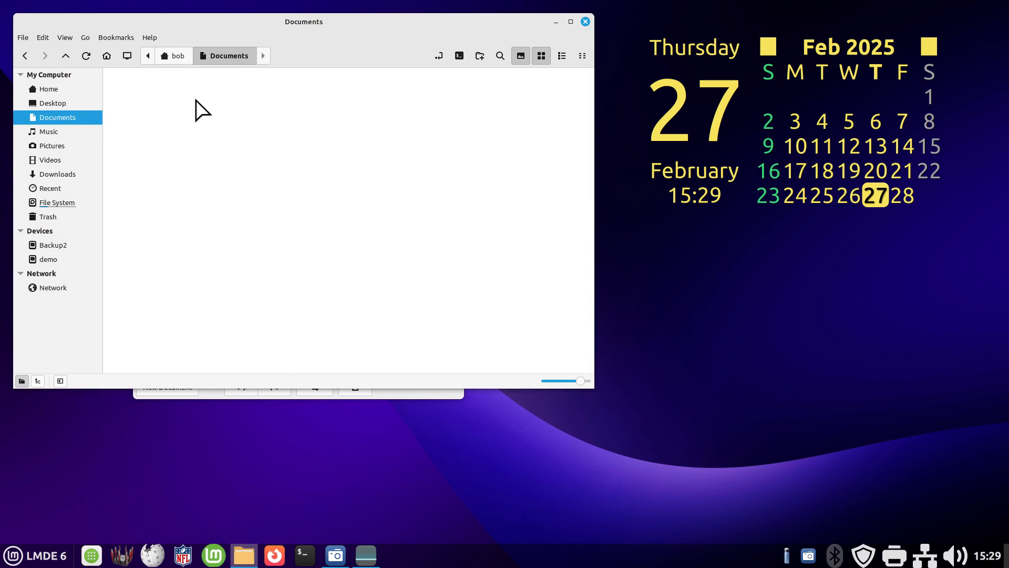
{"action": "double_click", "coordinate": [158, 113]}
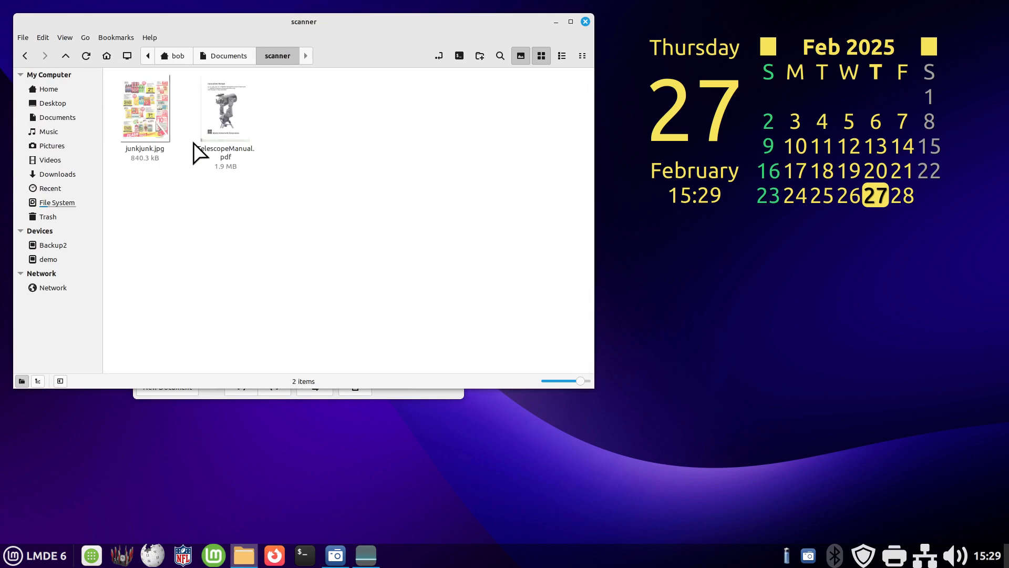
{"action": "double_click", "coordinate": [141, 107]}
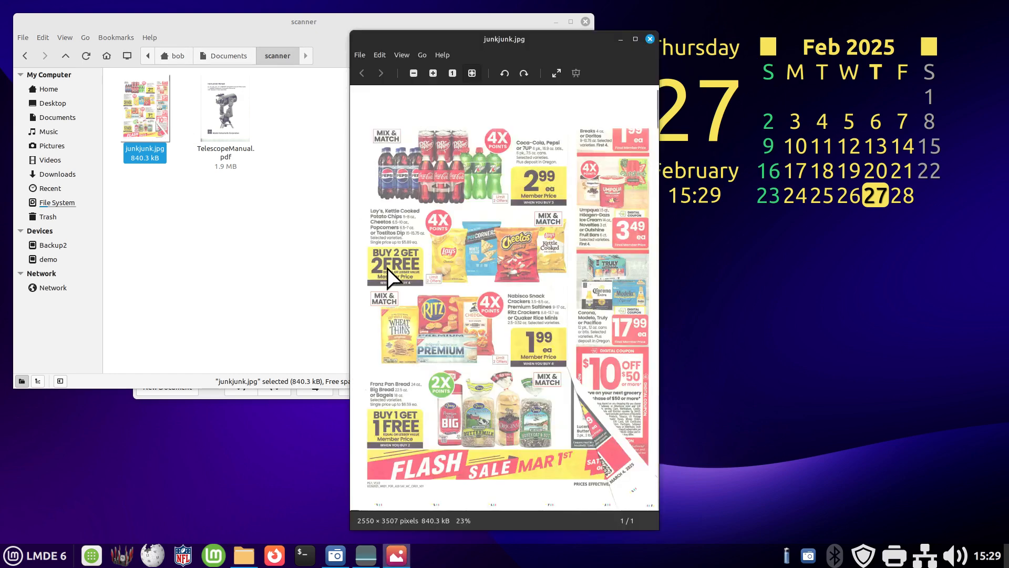
{"action": "left_click_drag", "start_coordinate": [490, 40], "coordinate": [328, 54]}
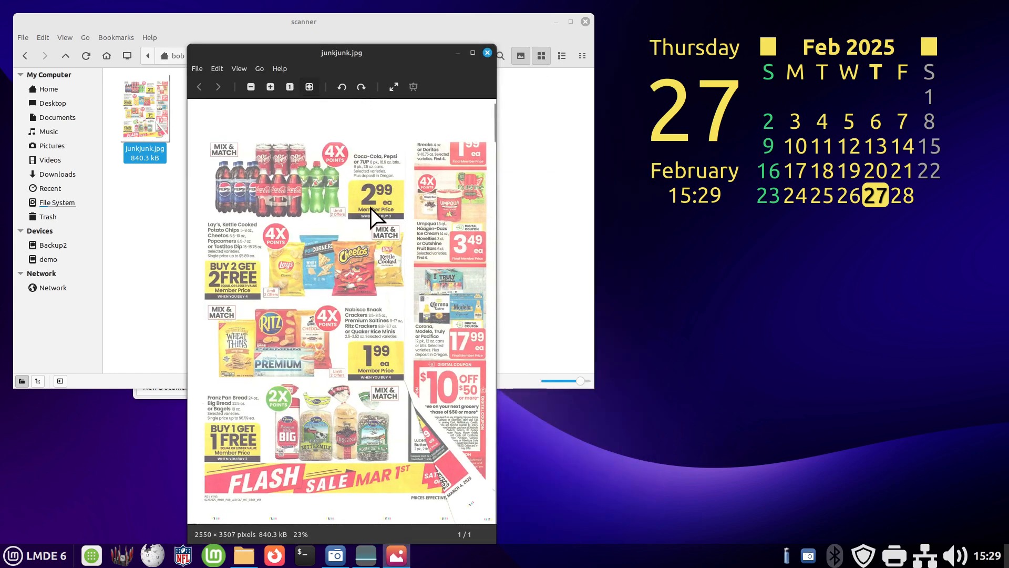
- Check the image viewer's version information and close it
{"action": "left_click", "coordinate": [278, 69]}
{"action": "left_click", "coordinate": [293, 104]}
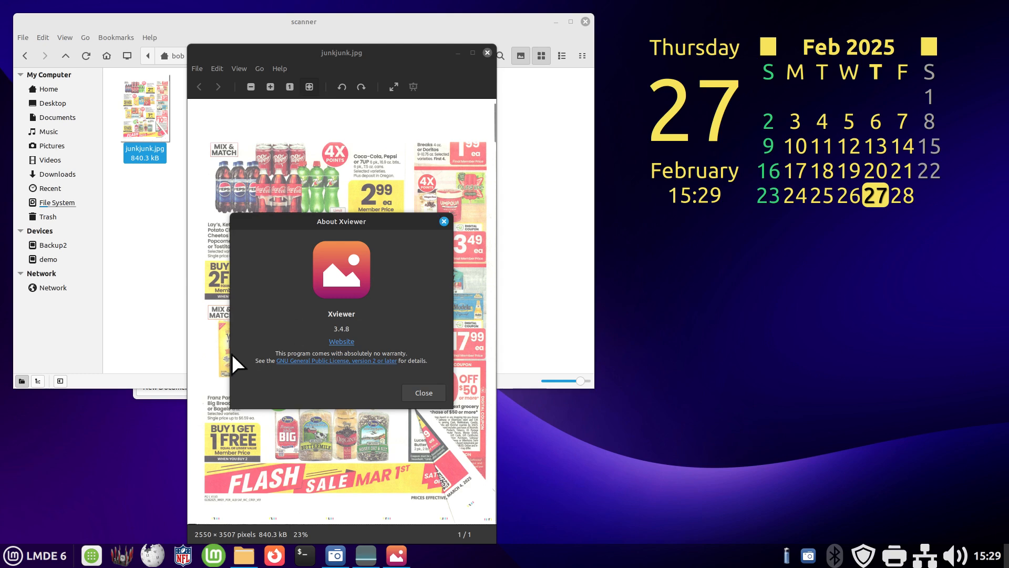
{"action": "left_click", "coordinate": [424, 393]}
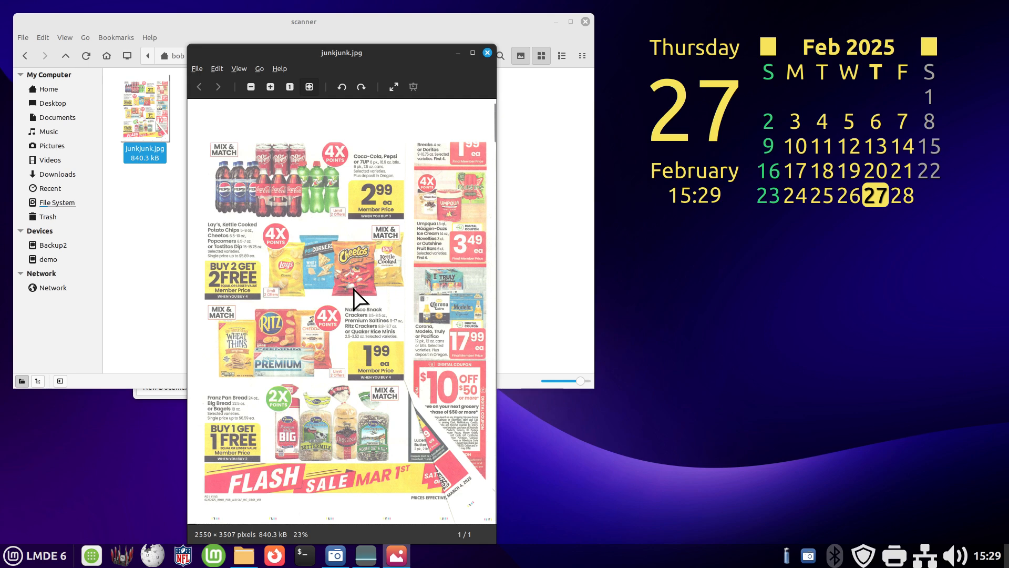
- Inspect the flyer image at closer magnification, return to the full-page view, and close the image and the file manager
{"action": "scroll", "coordinate": [352, 286], "scroll_direction": "up", "scroll_amount": 5}
{"action": "scroll", "coordinate": [352, 285], "scroll_direction": "up", "scroll_amount": 3}
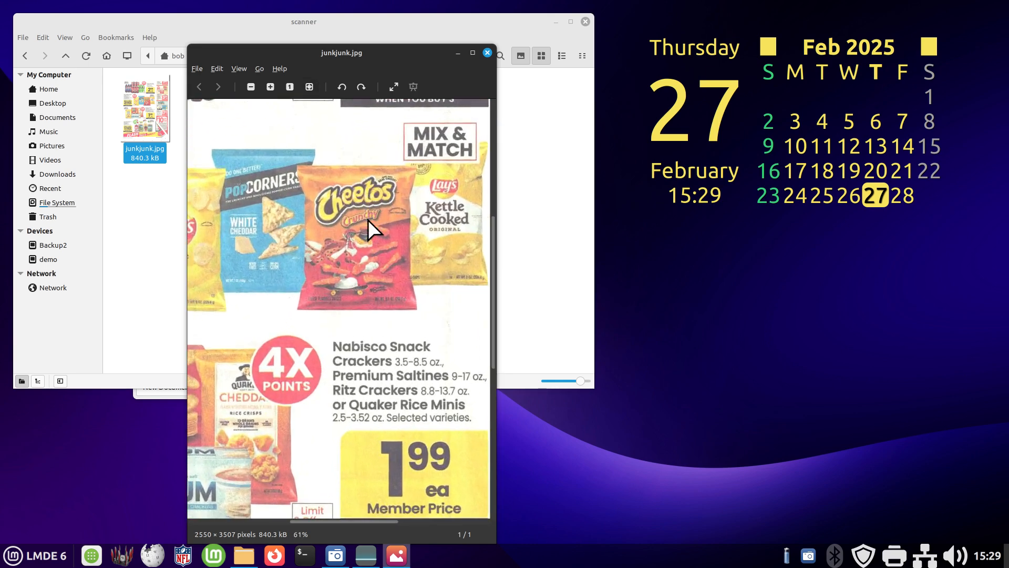
{"action": "scroll", "coordinate": [377, 293], "scroll_direction": "down", "scroll_amount": 3}
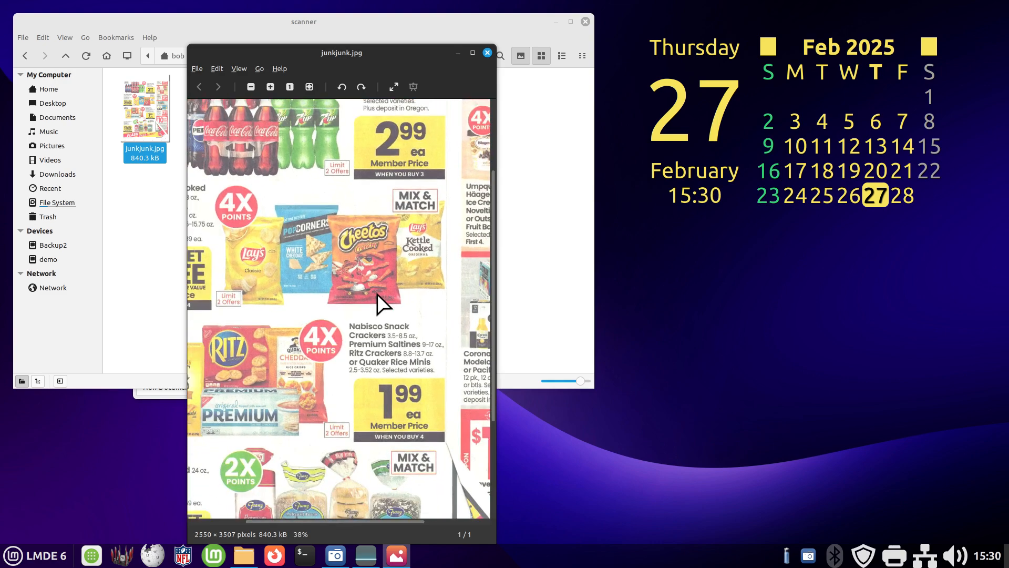
{"action": "scroll", "coordinate": [377, 293], "scroll_direction": "down", "scroll_amount": 4}
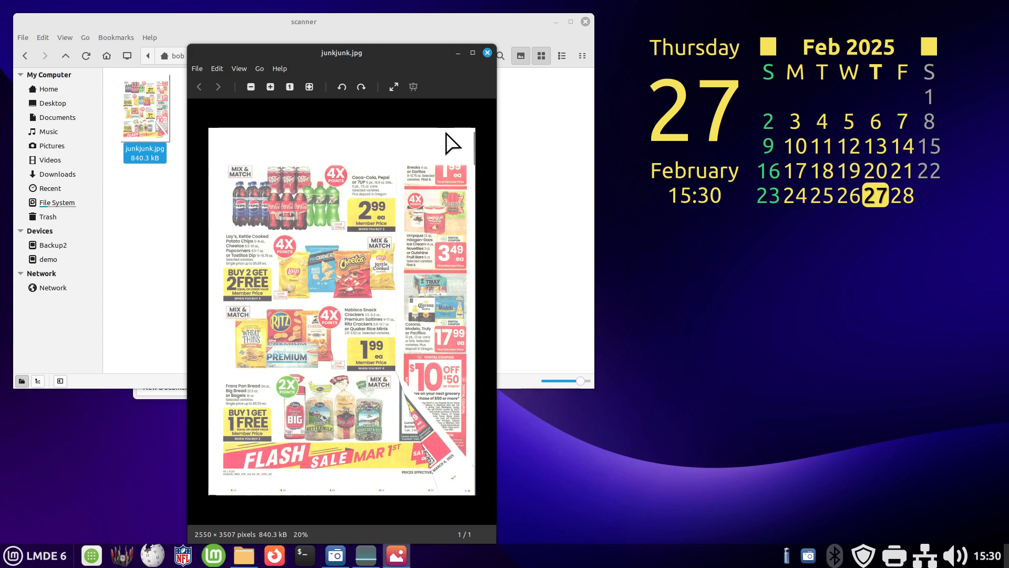
{"action": "left_click", "coordinate": [488, 53]}
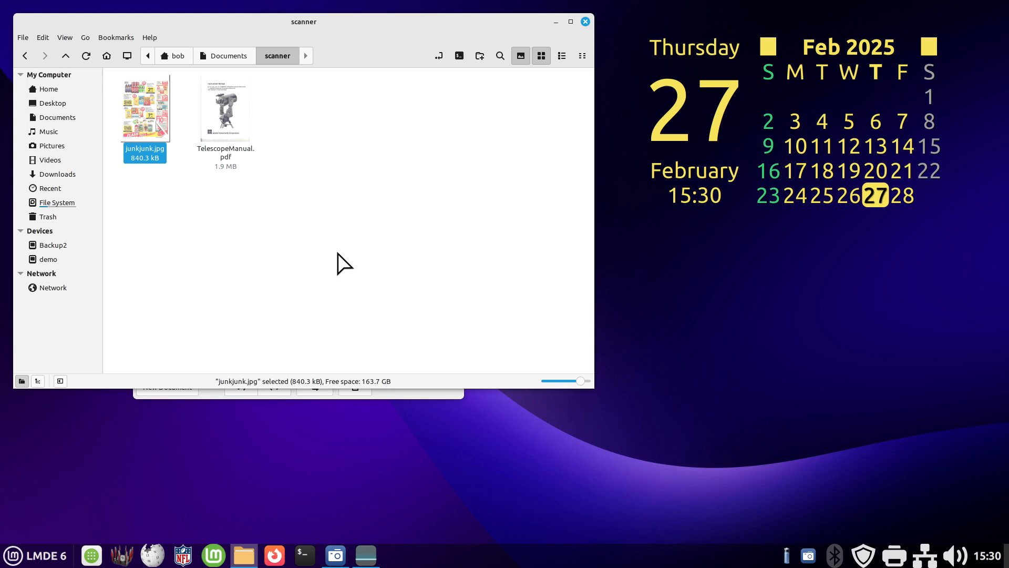
{"action": "left_click", "coordinate": [584, 21]}
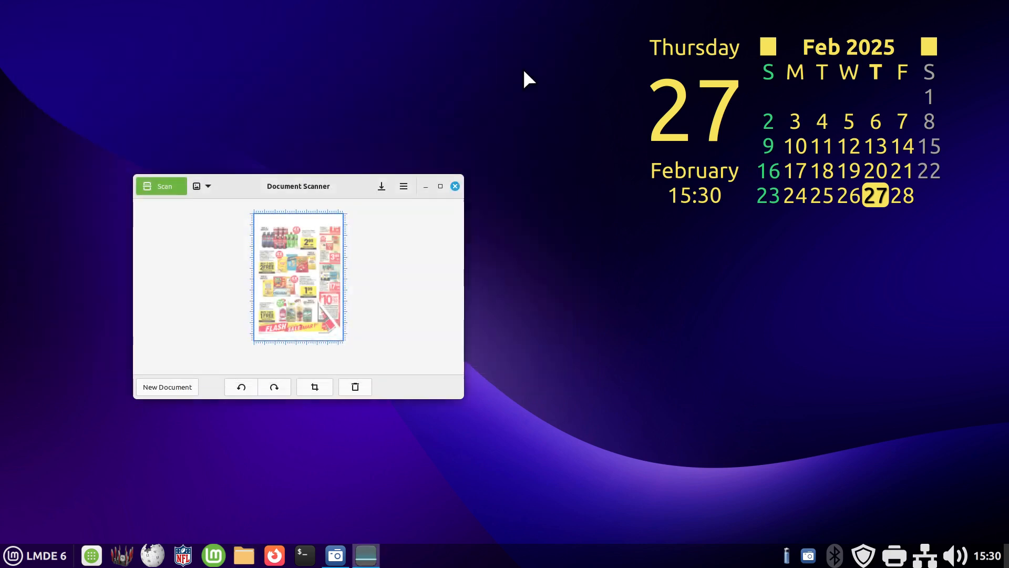
- Crop the scanned flyer page to the bread offers near its lower edge
{"action": "left_click_drag", "start_coordinate": [342, 184], "coordinate": [384, 177]}
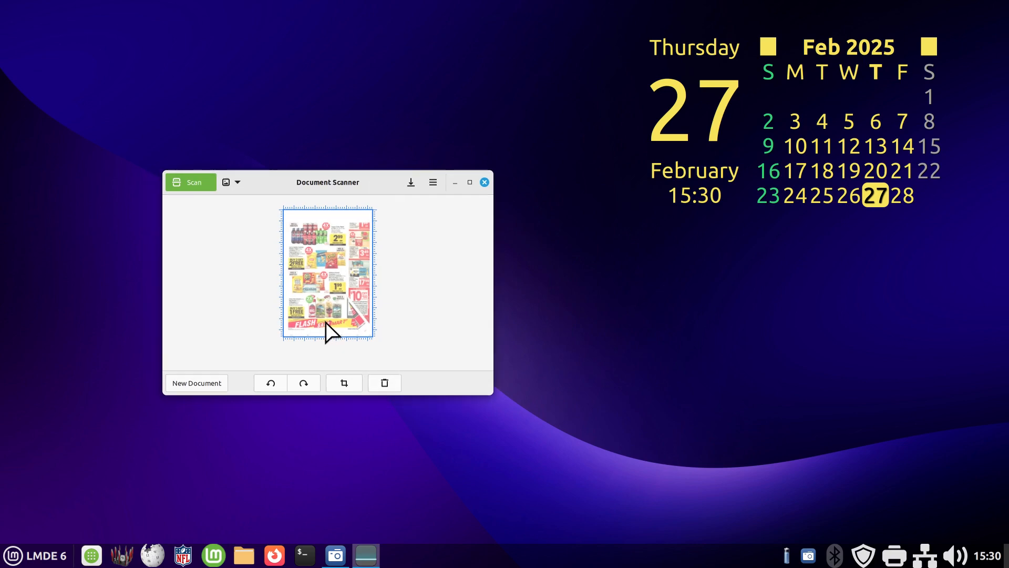
{"action": "left_click", "coordinate": [345, 380]}
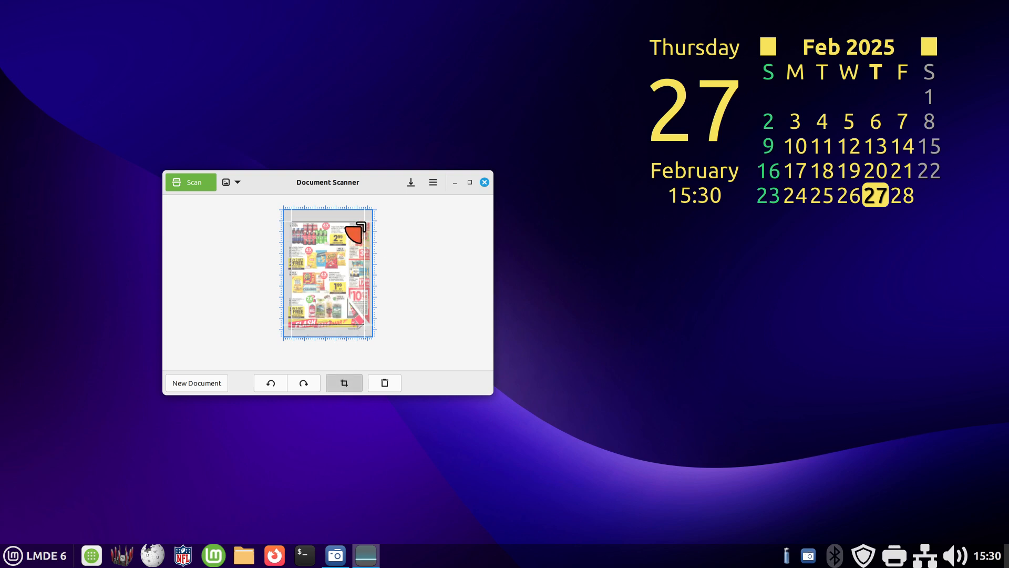
{"action": "left_click_drag", "start_coordinate": [362, 223], "coordinate": [347, 285]}
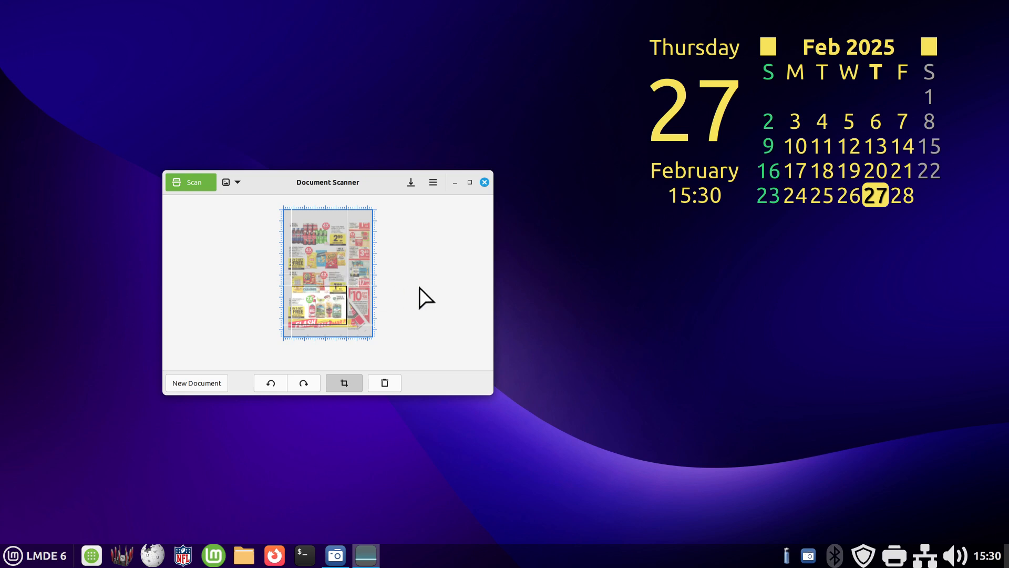
- Save the cropped flyer in JPEG (compressed) format in the scanner folder under the name junk2.jpg
{"action": "left_click", "coordinate": [411, 182]}
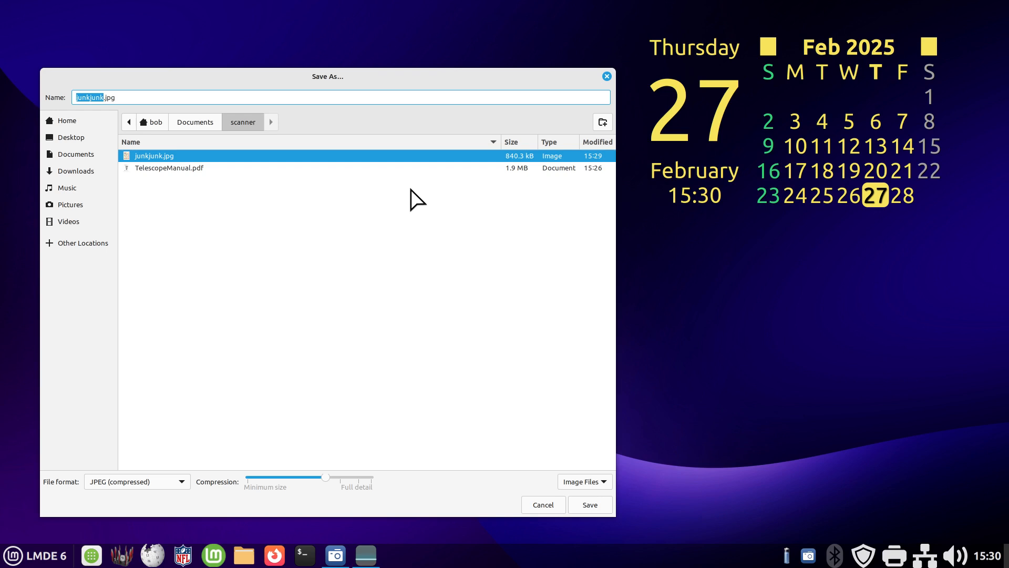
{"action": "type", "text": "junk"}
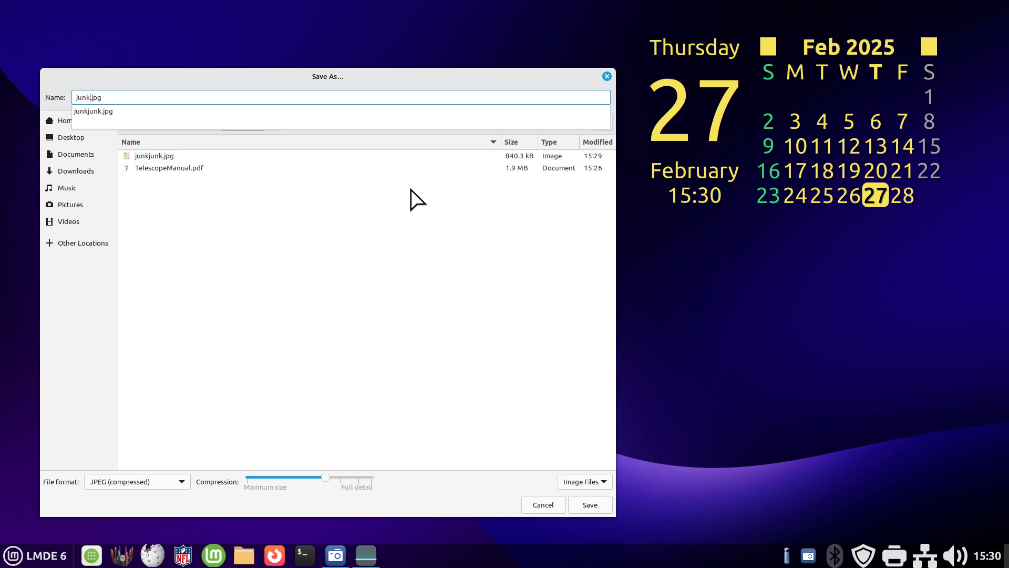
{"action": "type", "text": "2"}
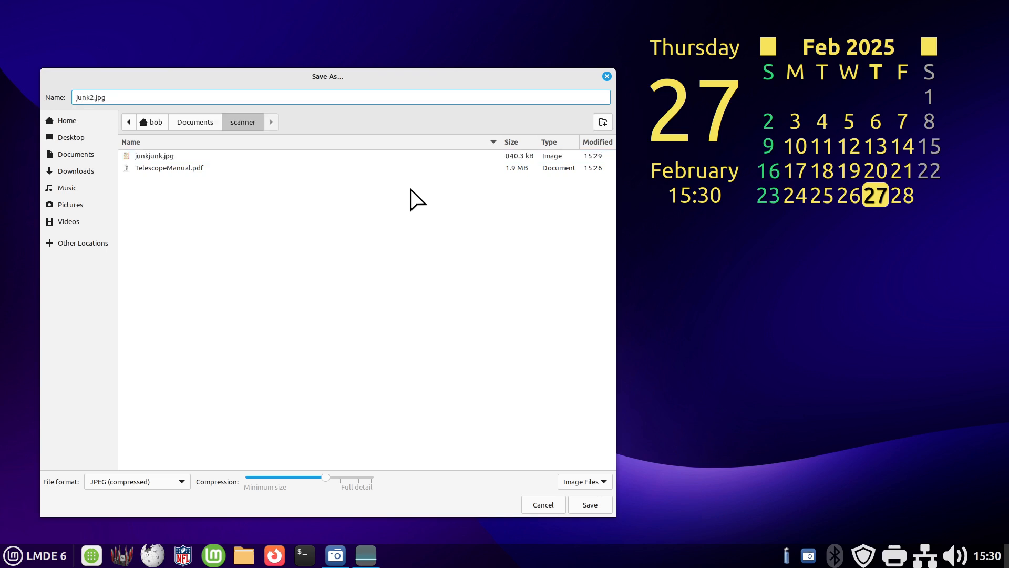
{"action": "left_click", "coordinate": [591, 503]}
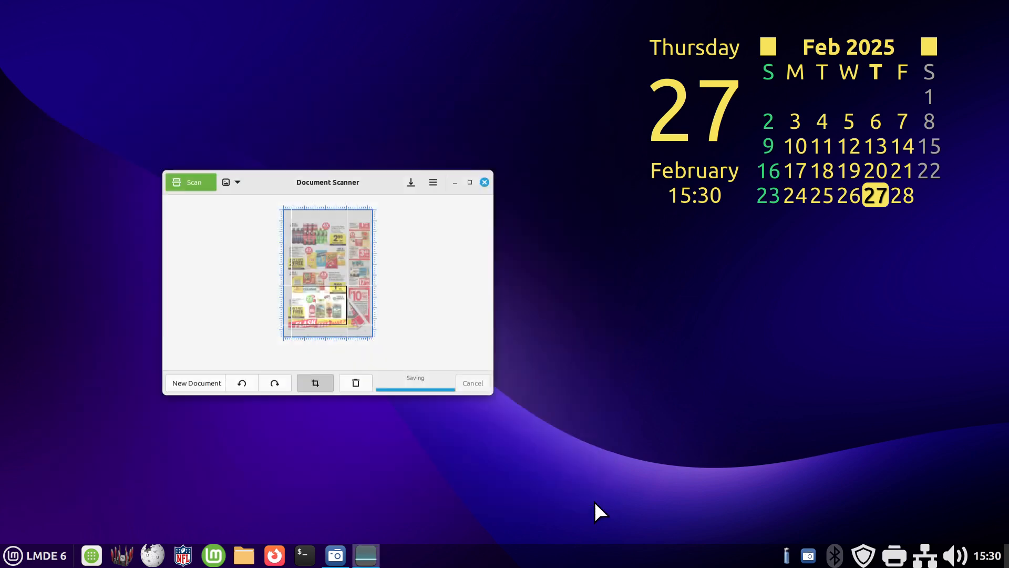
- Open junk2.jpg from the scanner folder inside Documents to check the cropped flyer, and close the image
{"action": "left_click", "coordinate": [244, 555]}
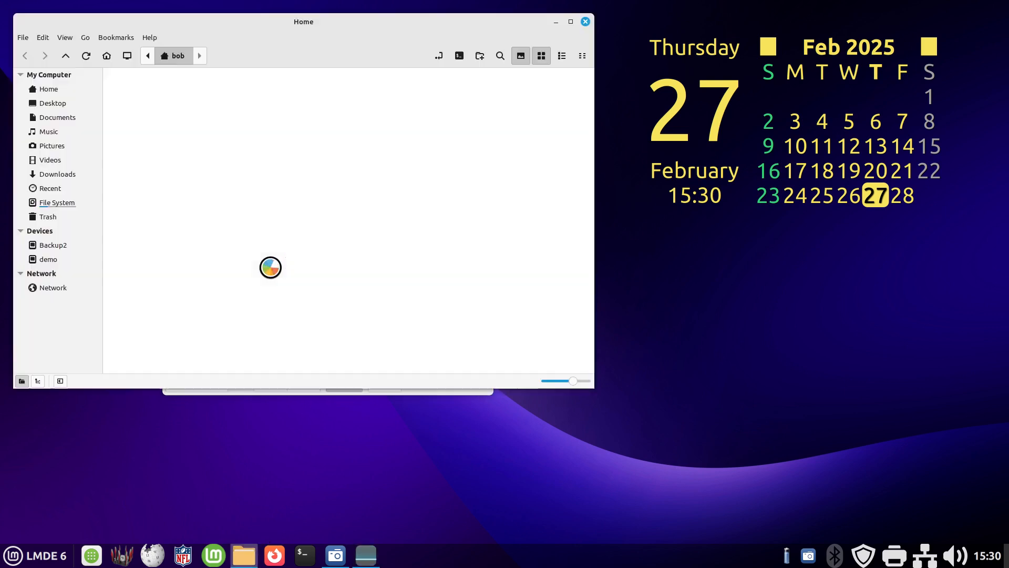
{"action": "double_click", "coordinate": [189, 113]}
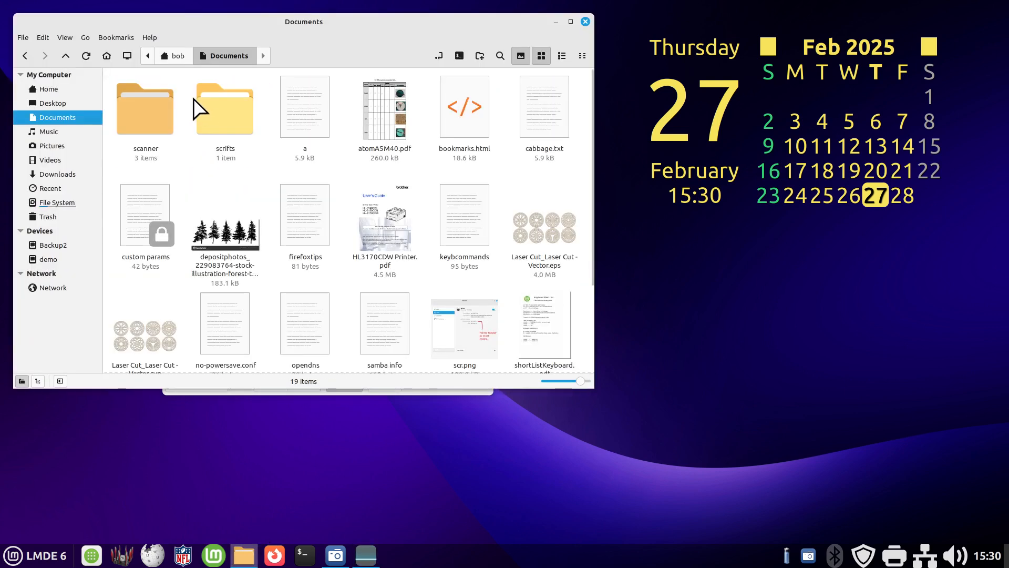
{"action": "double_click", "coordinate": [135, 110]}
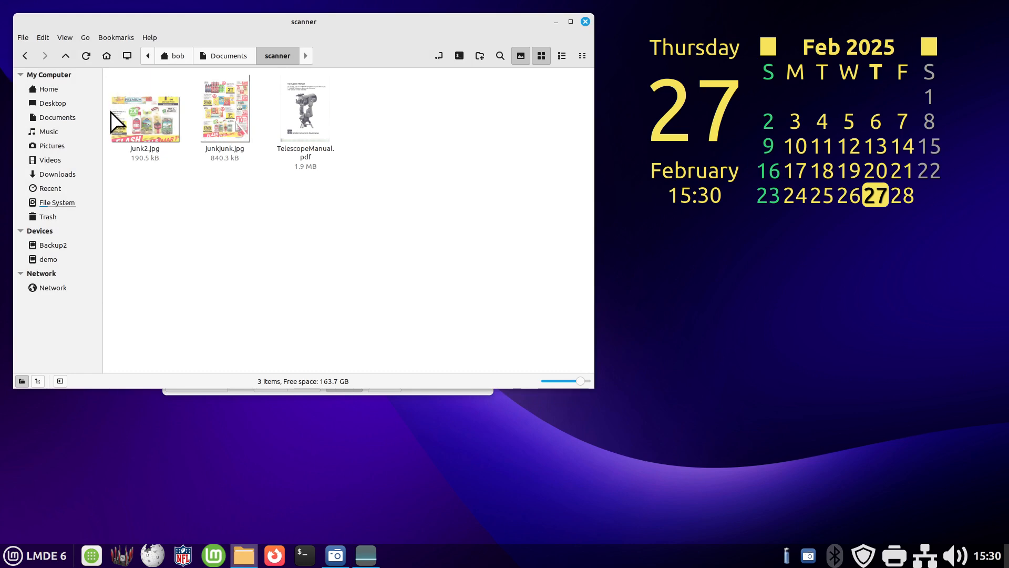
{"action": "double_click", "coordinate": [138, 116]}
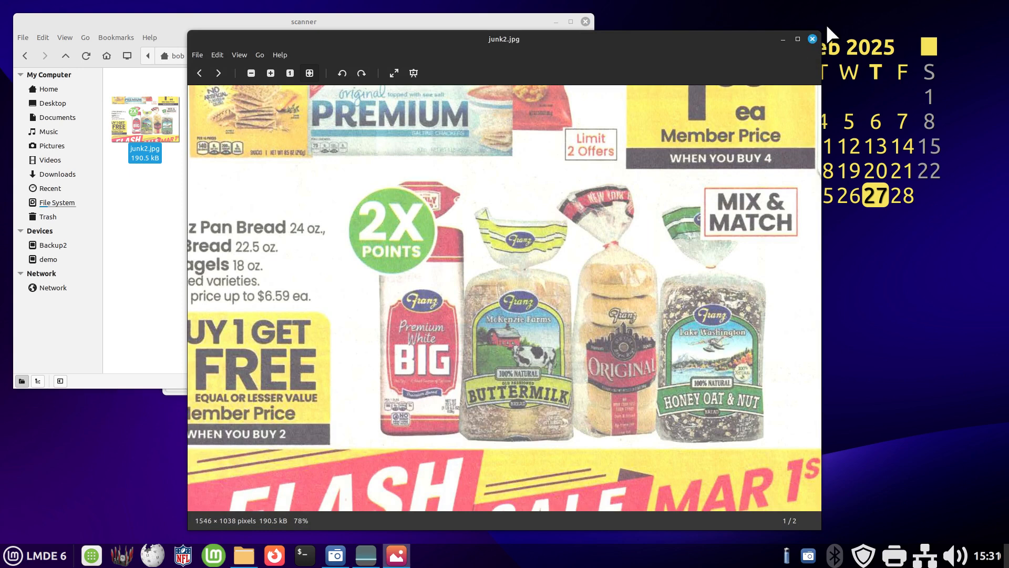
{"action": "left_click", "coordinate": [814, 38]}
{"action": "left_click", "coordinate": [410, 216]}
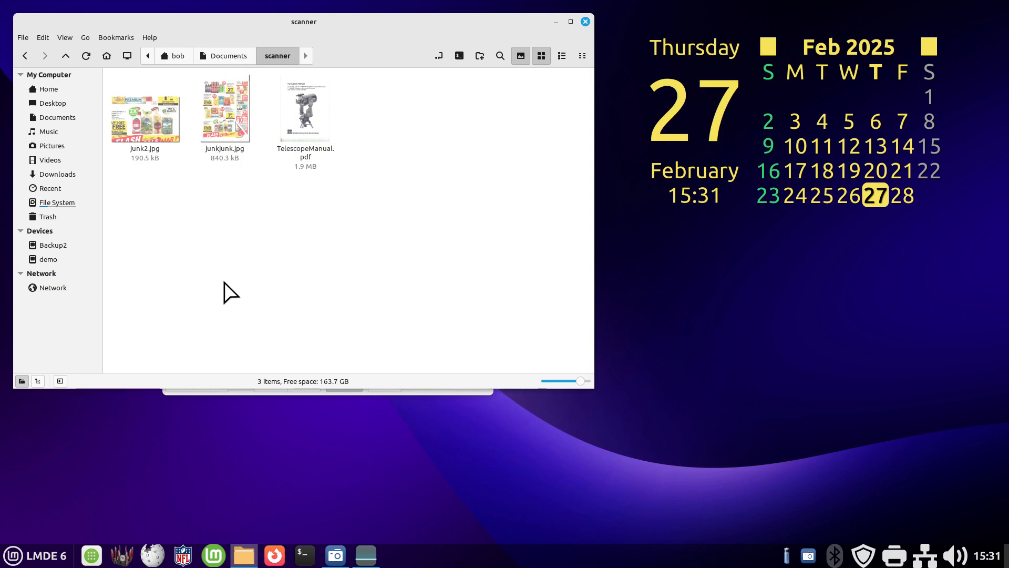
- Review TelescopeManual.pdf from the scanner folder once more, and close both the PDF and the file manager
{"action": "left_click_drag", "start_coordinate": [383, 21], "coordinate": [395, 66]}
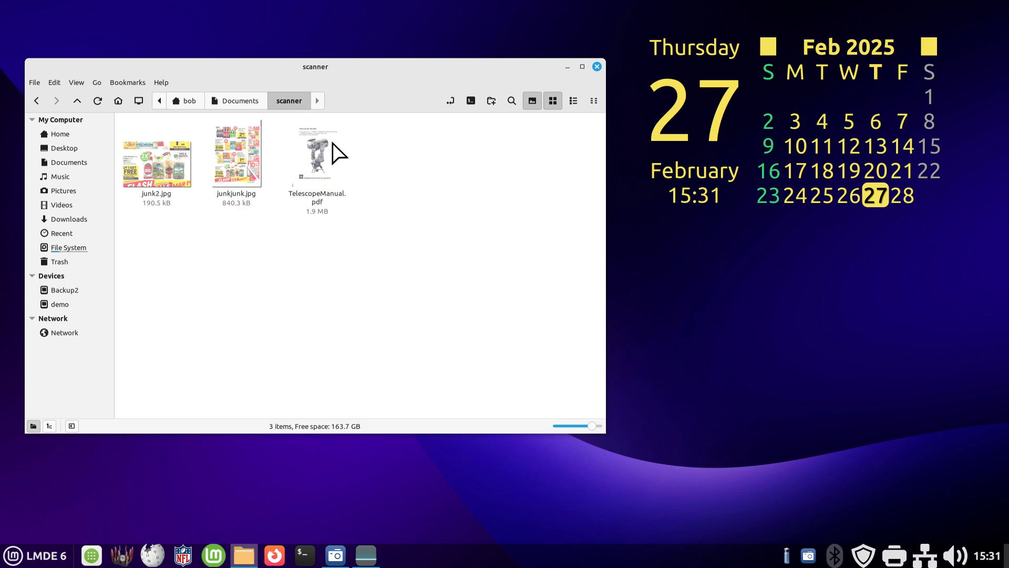
{"action": "left_click", "coordinate": [322, 153]}
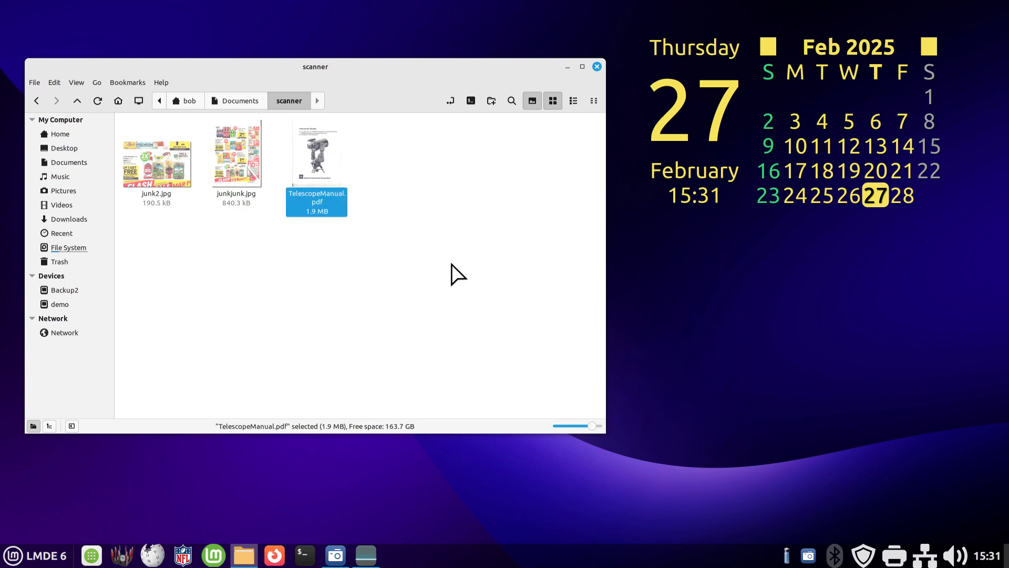
{"action": "double_click", "coordinate": [318, 158]}
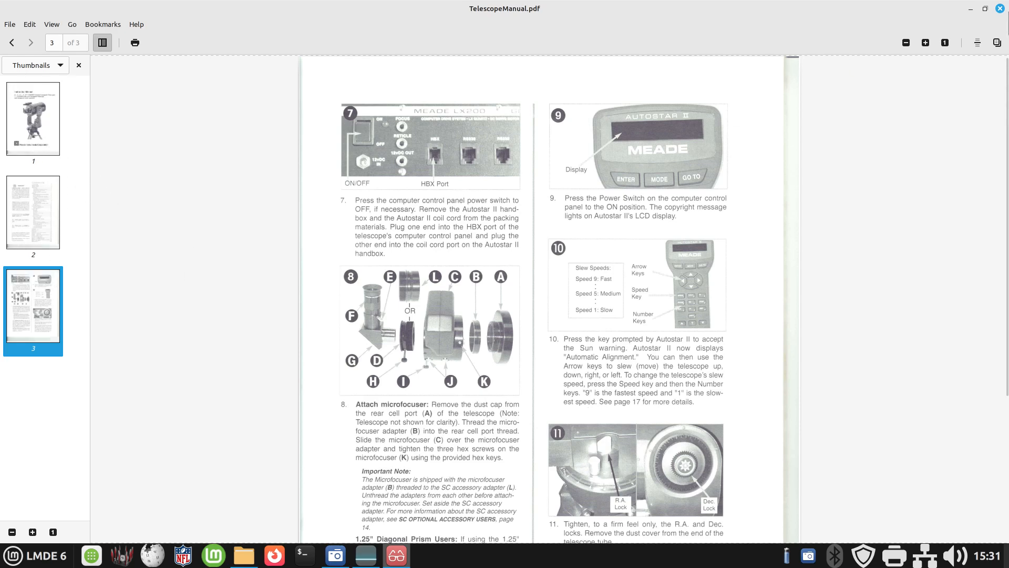
{"action": "left_click", "coordinate": [999, 8]}
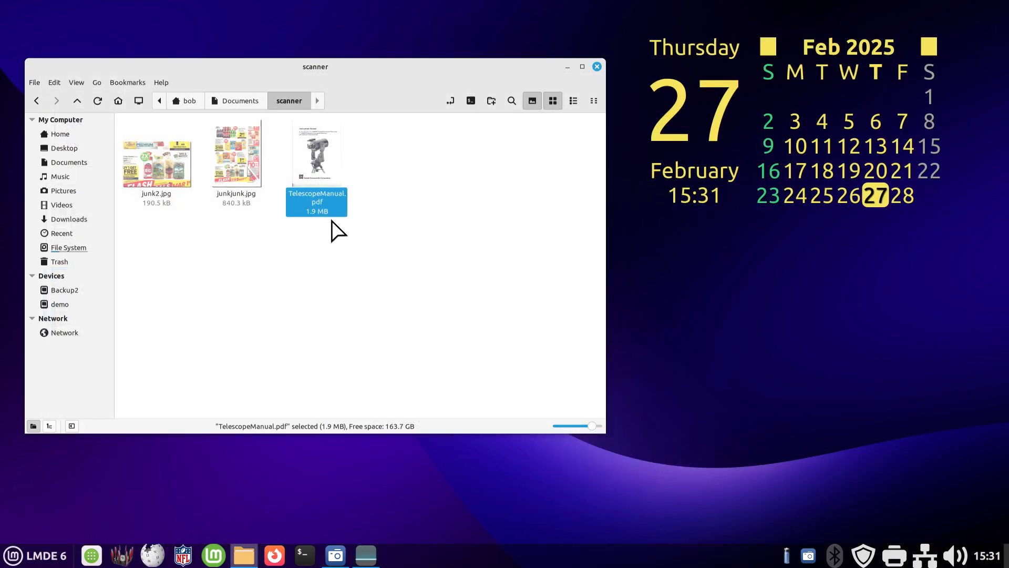
{"action": "left_click", "coordinate": [597, 66]}
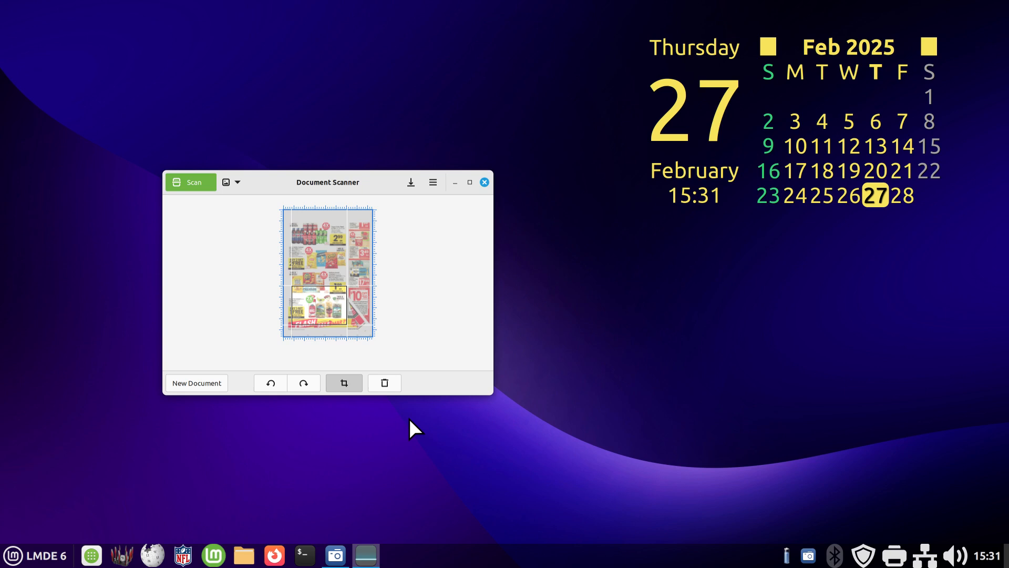
- Review the available Image Resolution options in the scanner preferences and close the preferences without changing them
{"action": "left_click_drag", "start_coordinate": [269, 182], "coordinate": [239, 203]}
{"action": "left_click", "coordinate": [404, 207]}
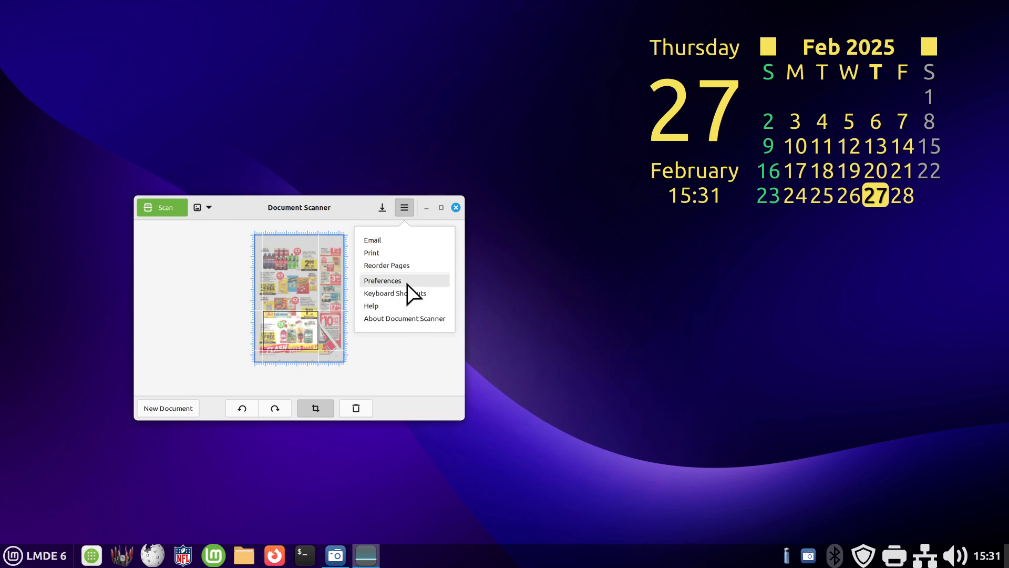
{"action": "left_click", "coordinate": [410, 280]}
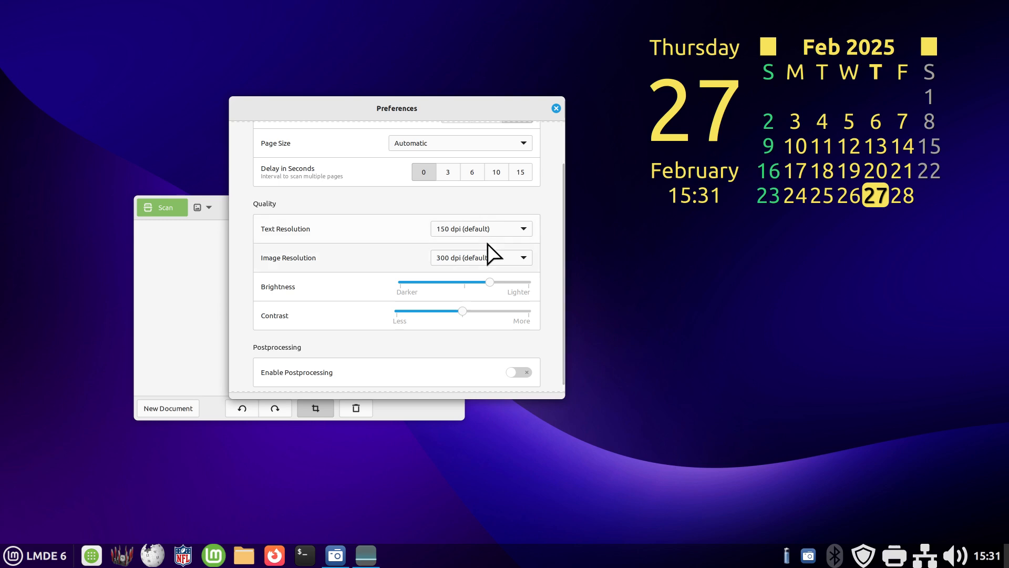
{"action": "left_click", "coordinate": [477, 257]}
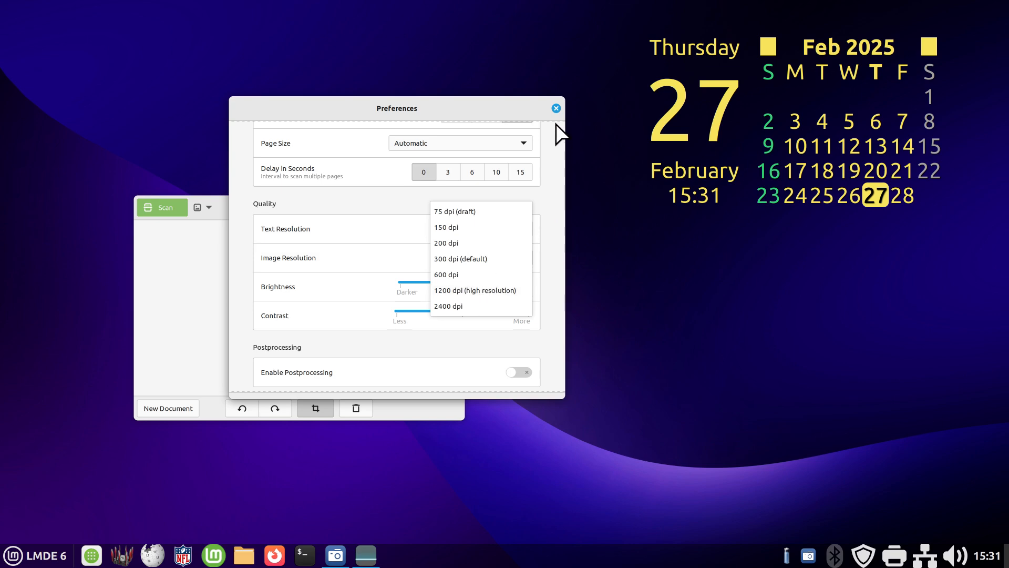
{"action": "left_click", "coordinate": [555, 108]}
{"action": "left_click", "coordinate": [555, 109]}
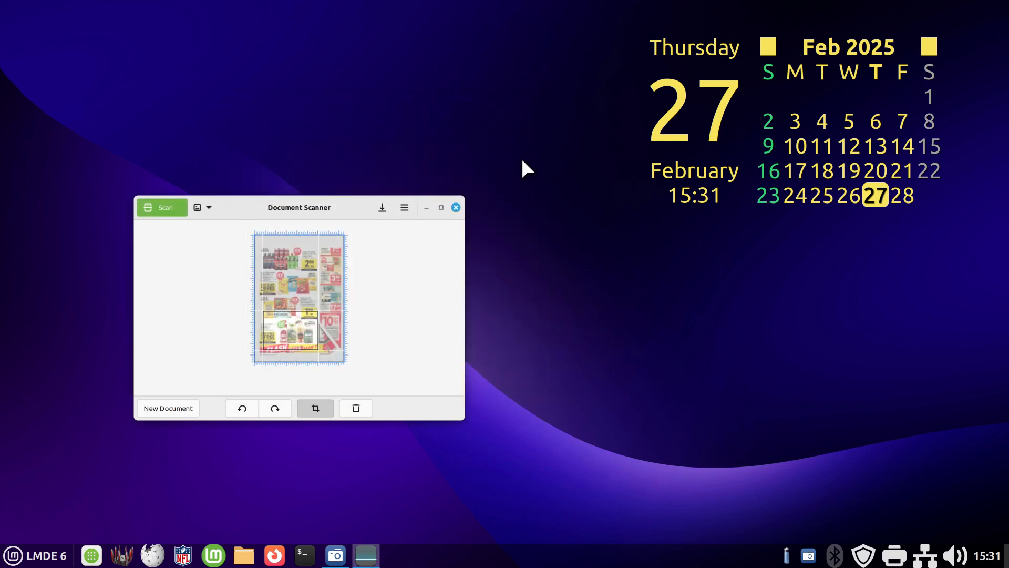
- Close Document Scanner and open the scanner folder inside Documents in the file manager
{"action": "left_click", "coordinate": [456, 208]}
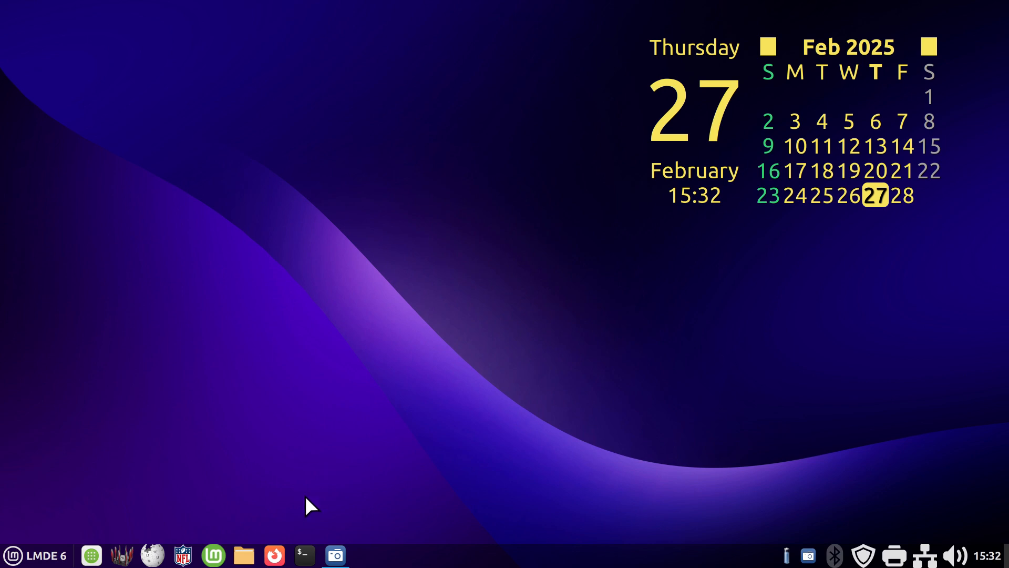
{"action": "left_click", "coordinate": [244, 555]}
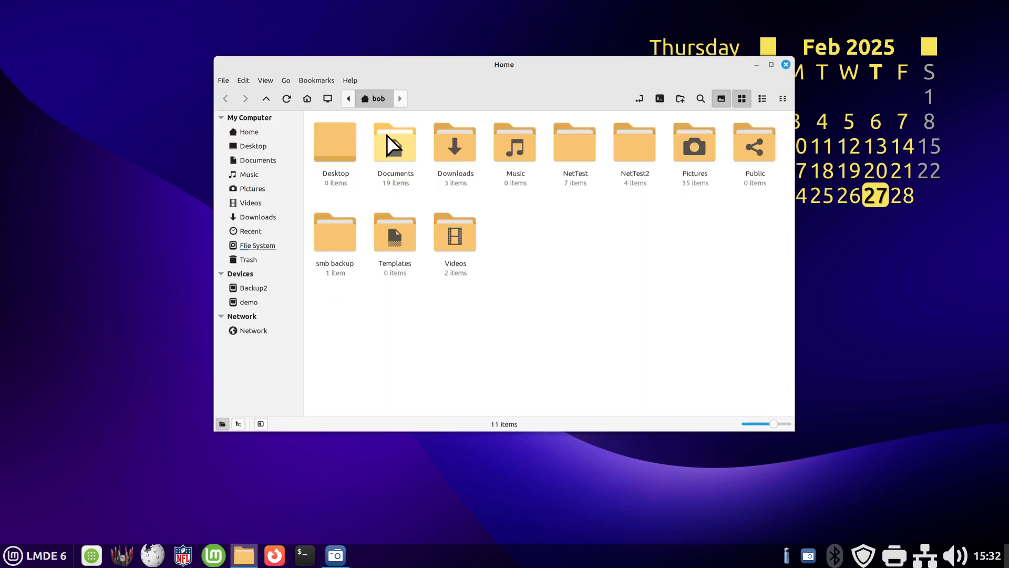
{"action": "double_click", "coordinate": [396, 146]}
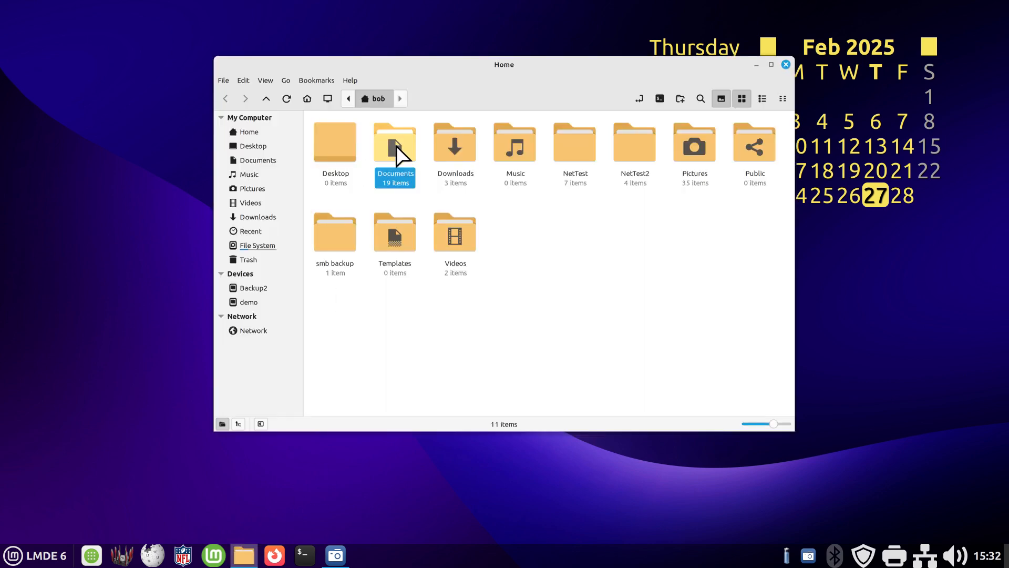
{"action": "double_click", "coordinate": [358, 145]}
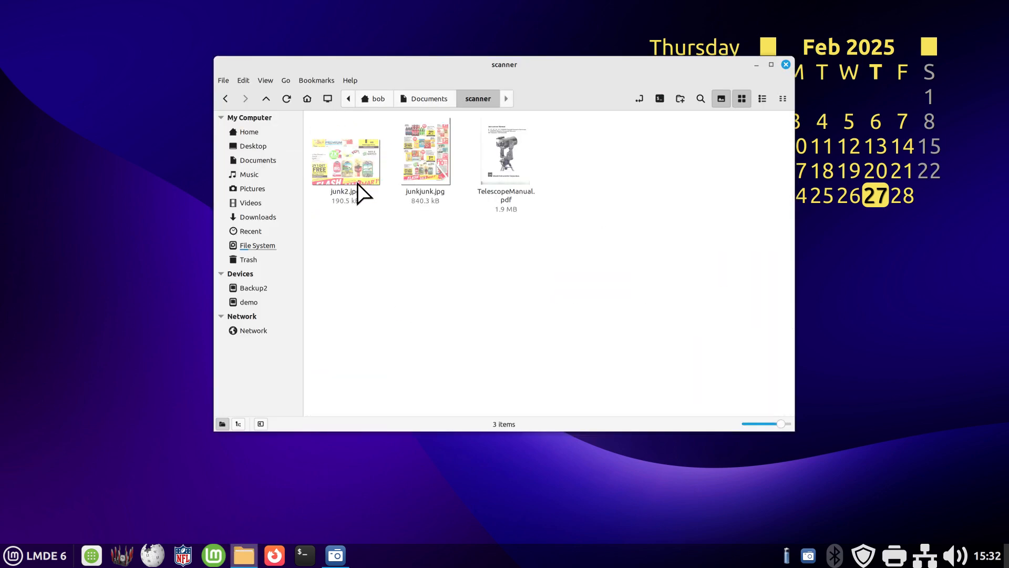
- Open TelescopeManual.pdf, look through its contents page and full cover page, and close the document
{"action": "double_click", "coordinate": [509, 157]}
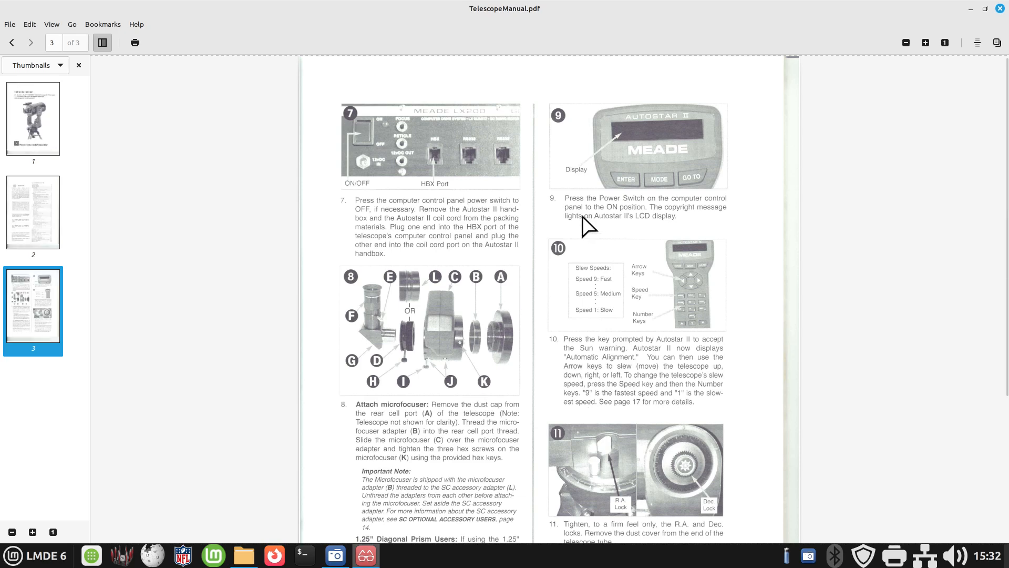
{"action": "left_click", "coordinate": [50, 216]}
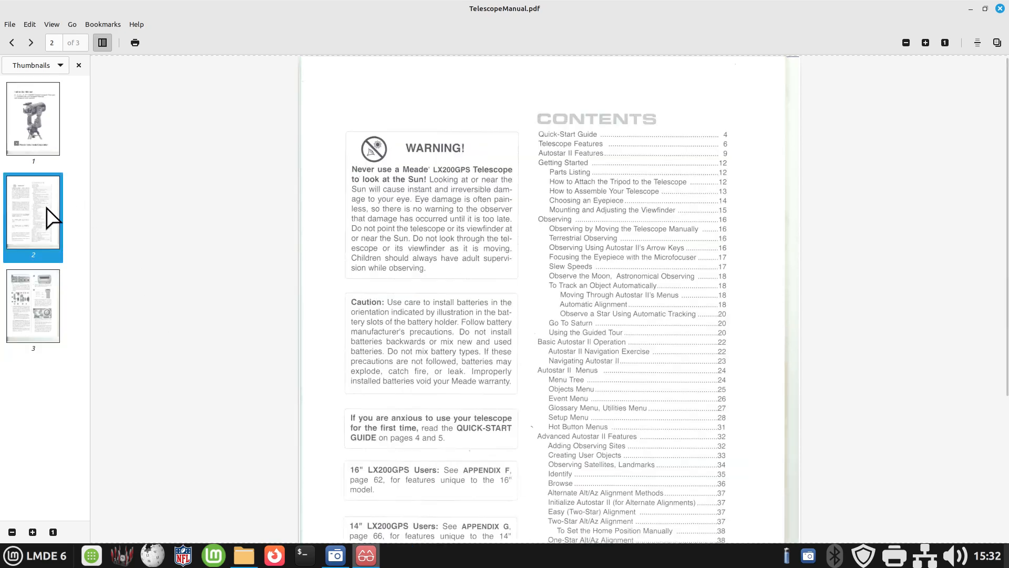
{"action": "left_click", "coordinate": [46, 134]}
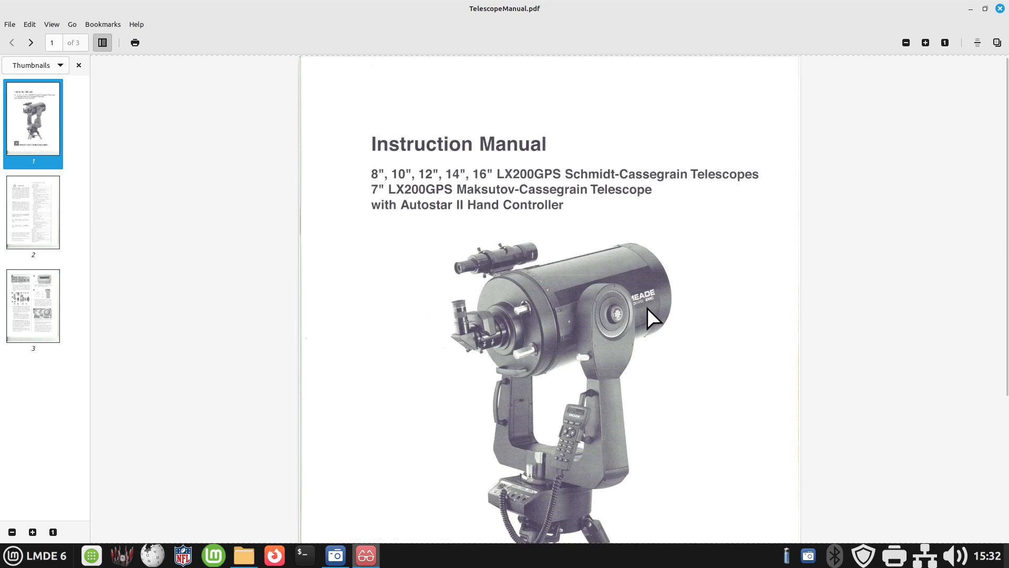
{"action": "scroll", "coordinate": [648, 307], "scroll_direction": "down", "scroll_amount": 3}
{"action": "scroll", "coordinate": [525, 295], "scroll_direction": "down", "scroll_amount": 3}
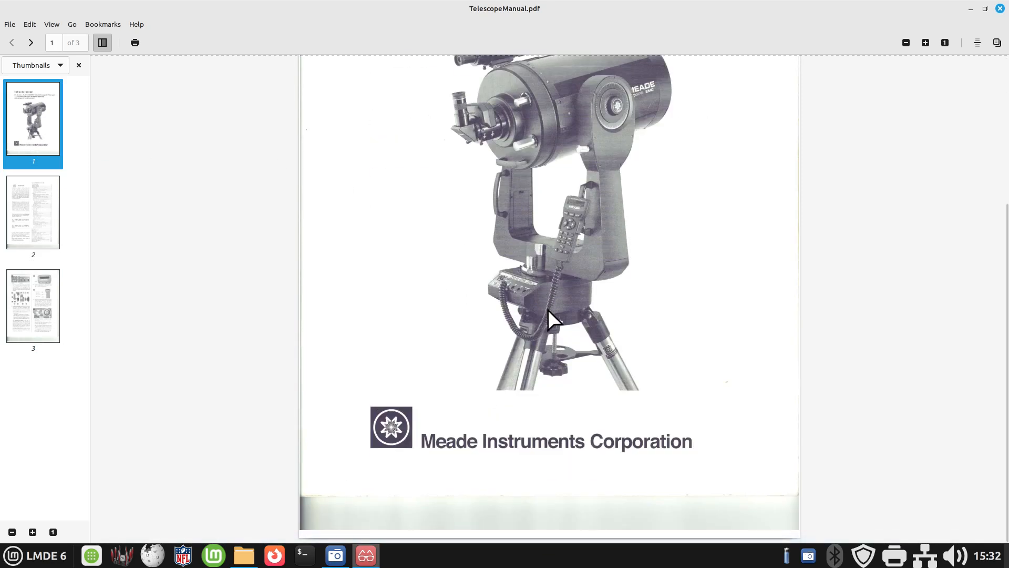
{"action": "scroll", "coordinate": [548, 309], "scroll_direction": "up", "scroll_amount": 5}
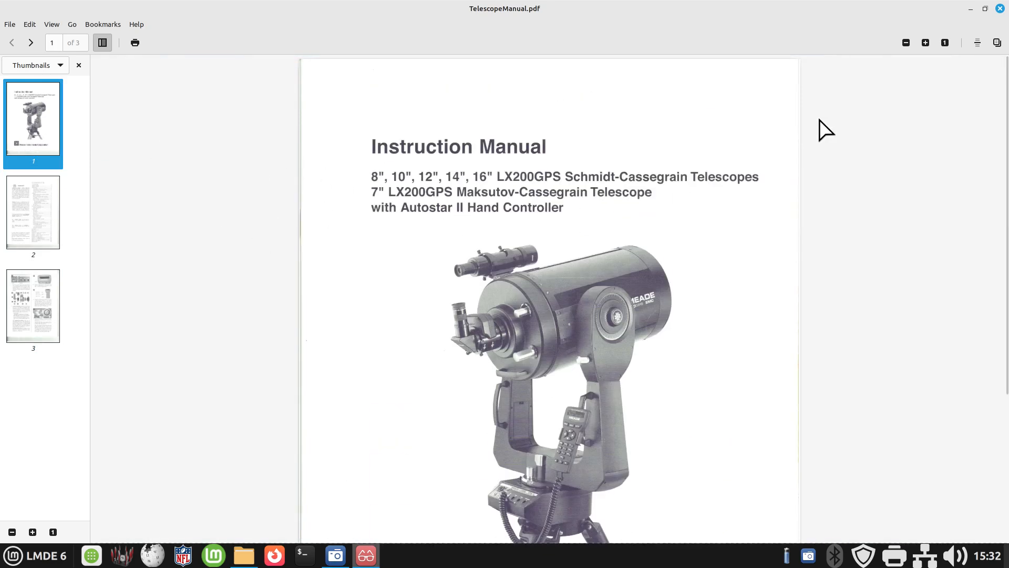
{"action": "left_click", "coordinate": [1000, 9]}
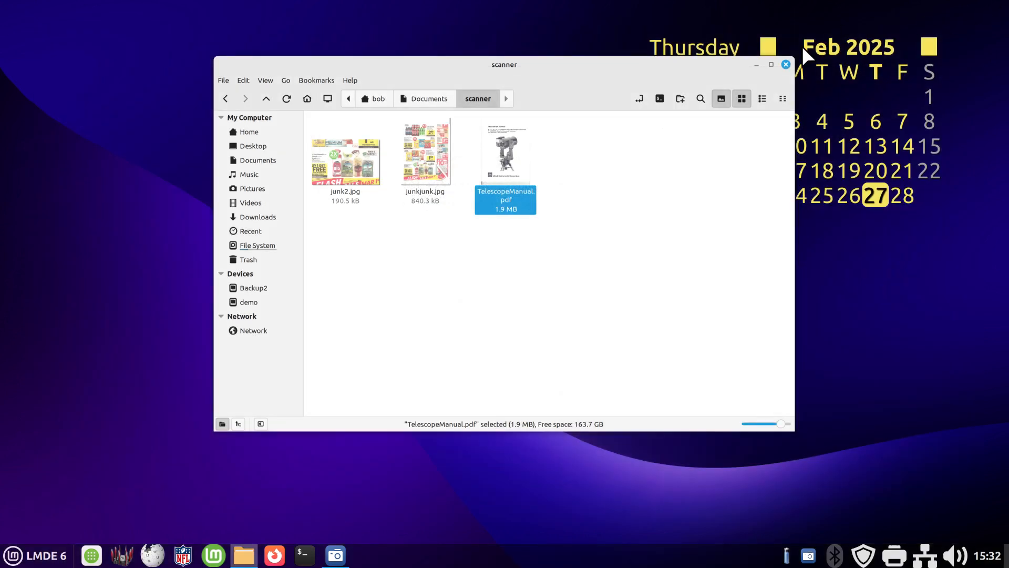